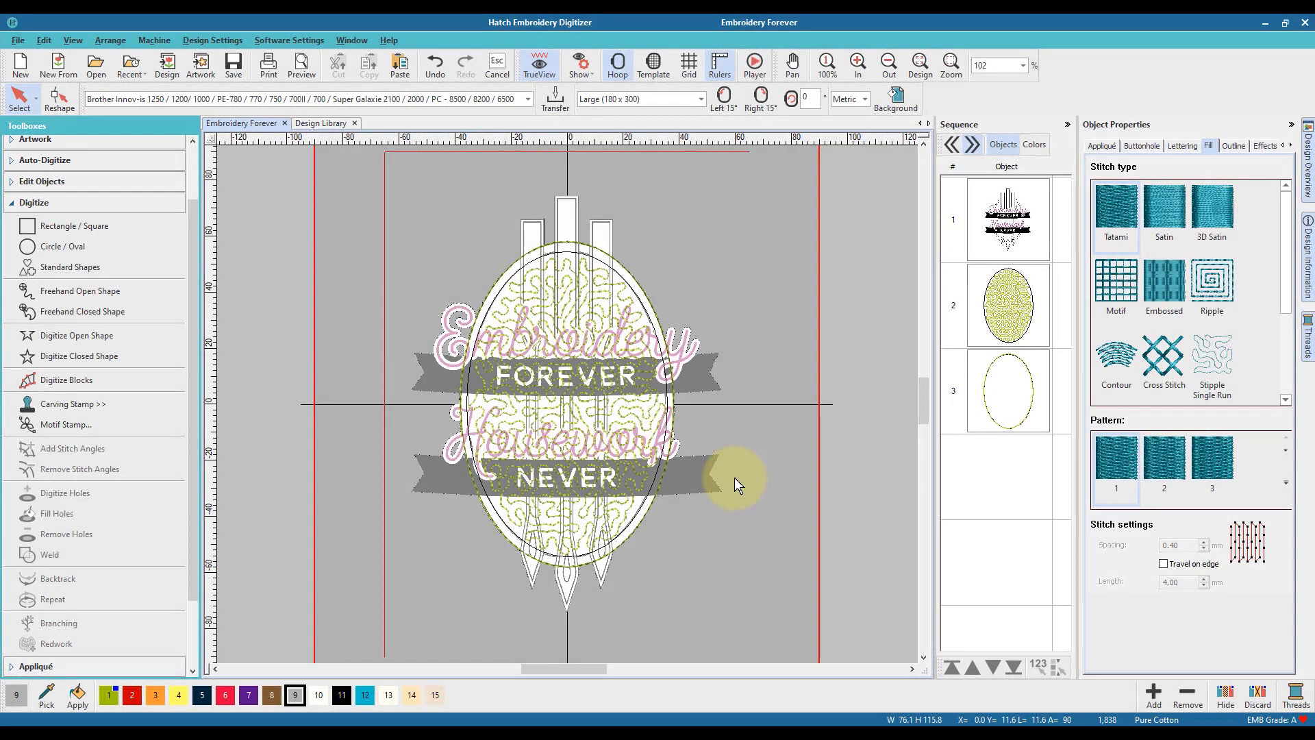
# Hide the stippled oval and the oval outline objects so only the artwork remains displayed.
pyautogui.click(1004, 324)
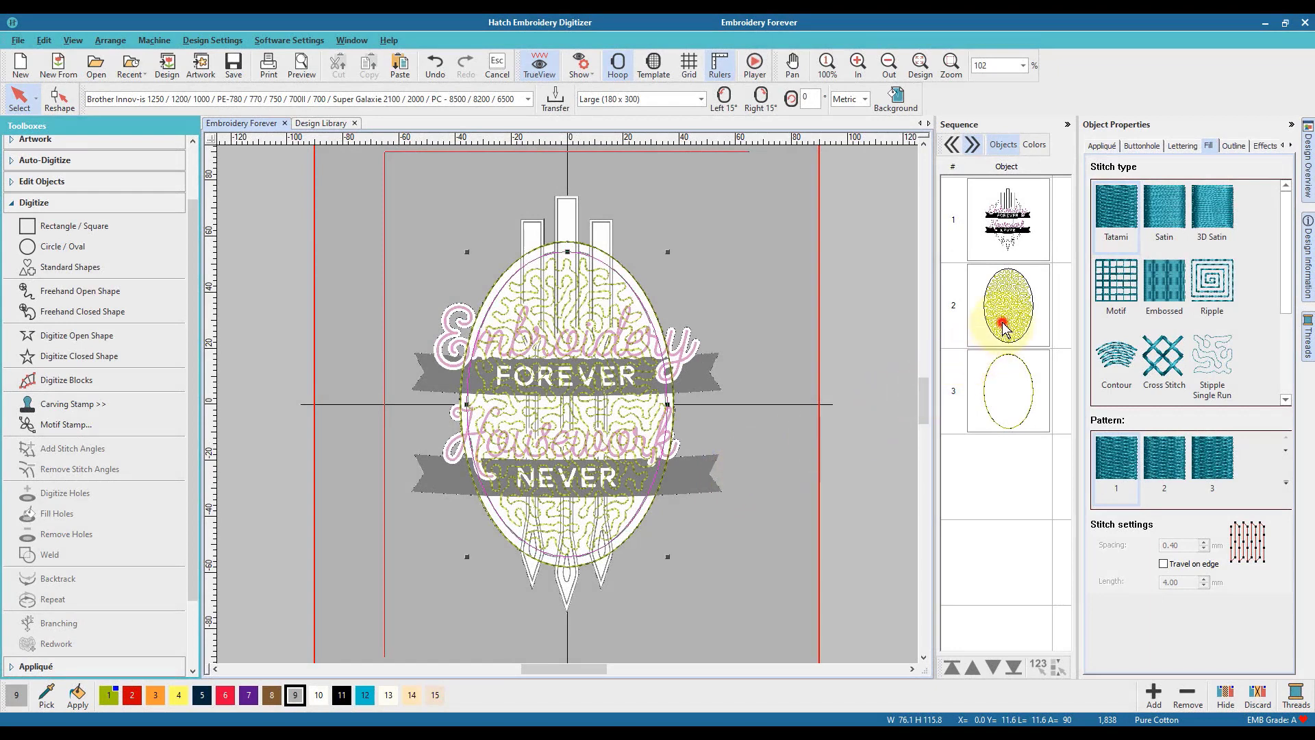
pyautogui.keyDown('ctrl'); pyautogui.click(1013, 385); pyautogui.keyUp('ctrl')
pyautogui.rightClick(1014, 388)
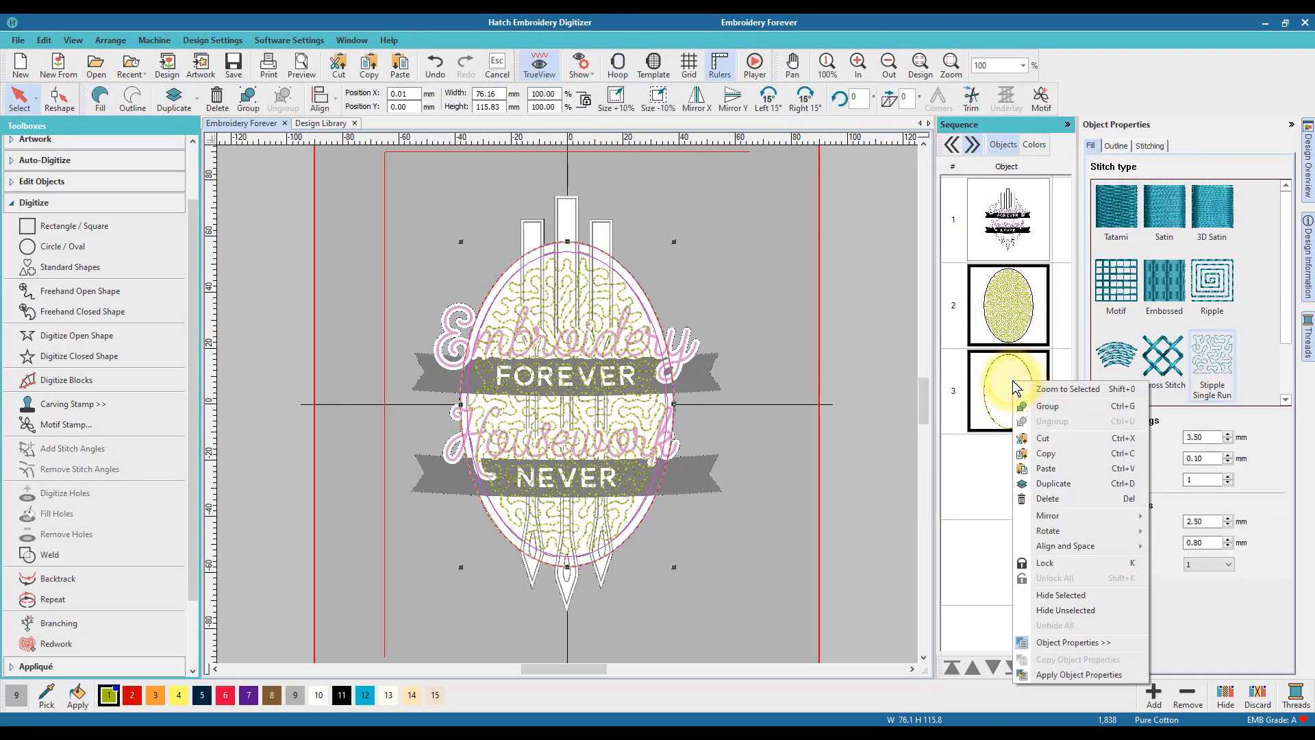
pyautogui.click(1066, 595)
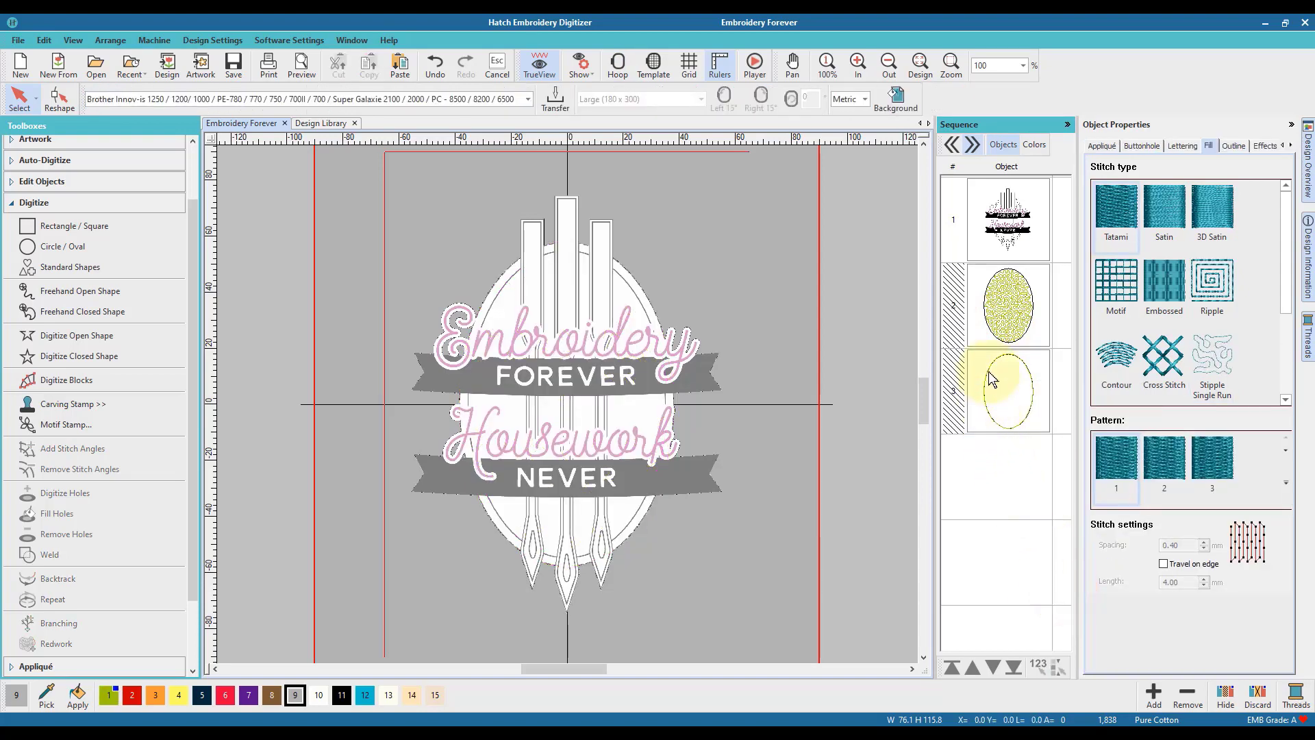
# Start a filled Digitize Blocks shape on the centre needle, pairing the shaft's right inner edge with the top of the eye.
pyautogui.click(1023, 66)
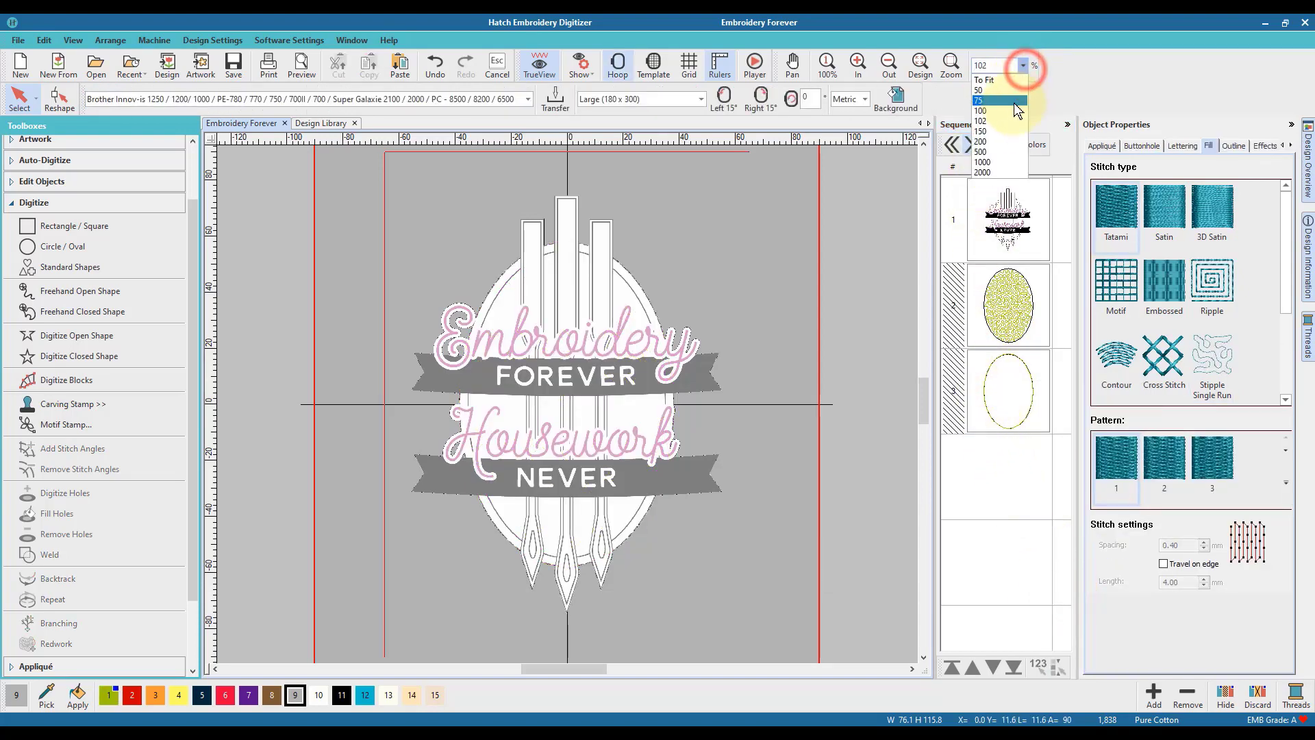
pyautogui.click(1002, 151)
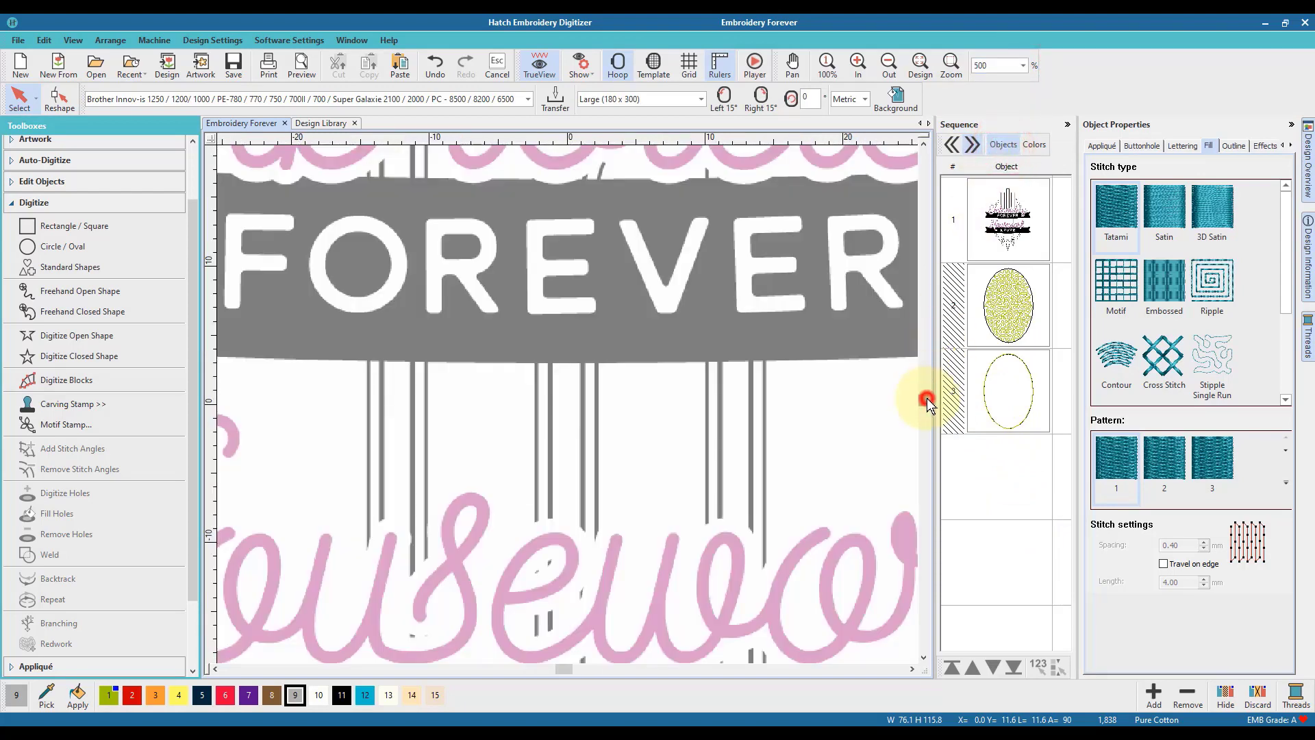
pyautogui.moveTo(927, 399); pyautogui.dragTo(931, 412)
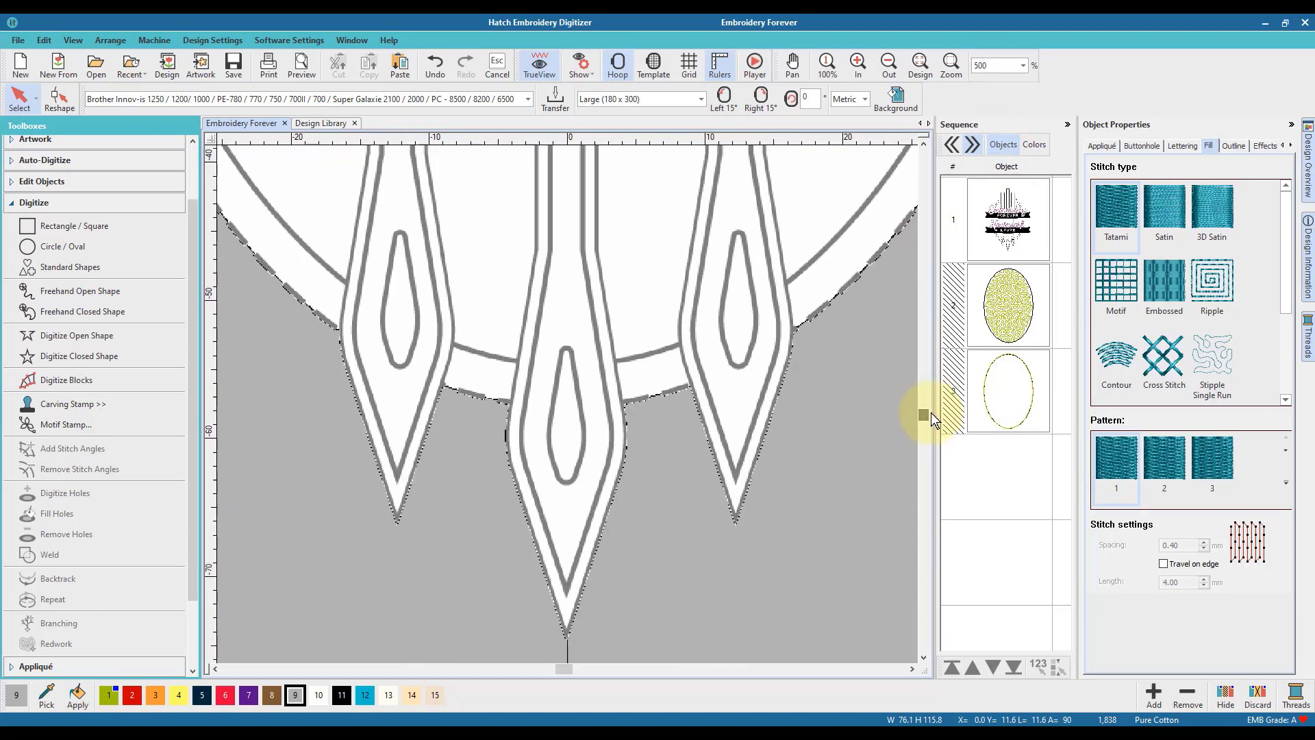
pyautogui.click(143, 382)
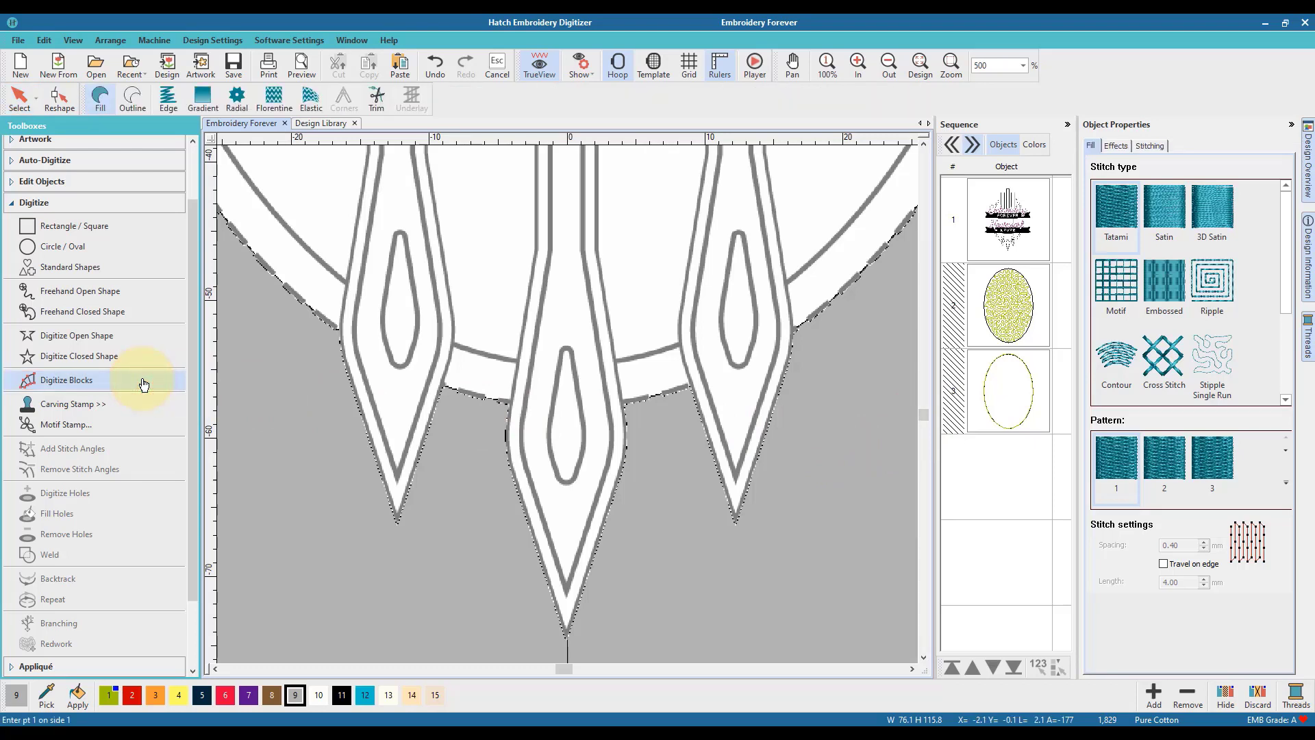
pyautogui.click(102, 102)
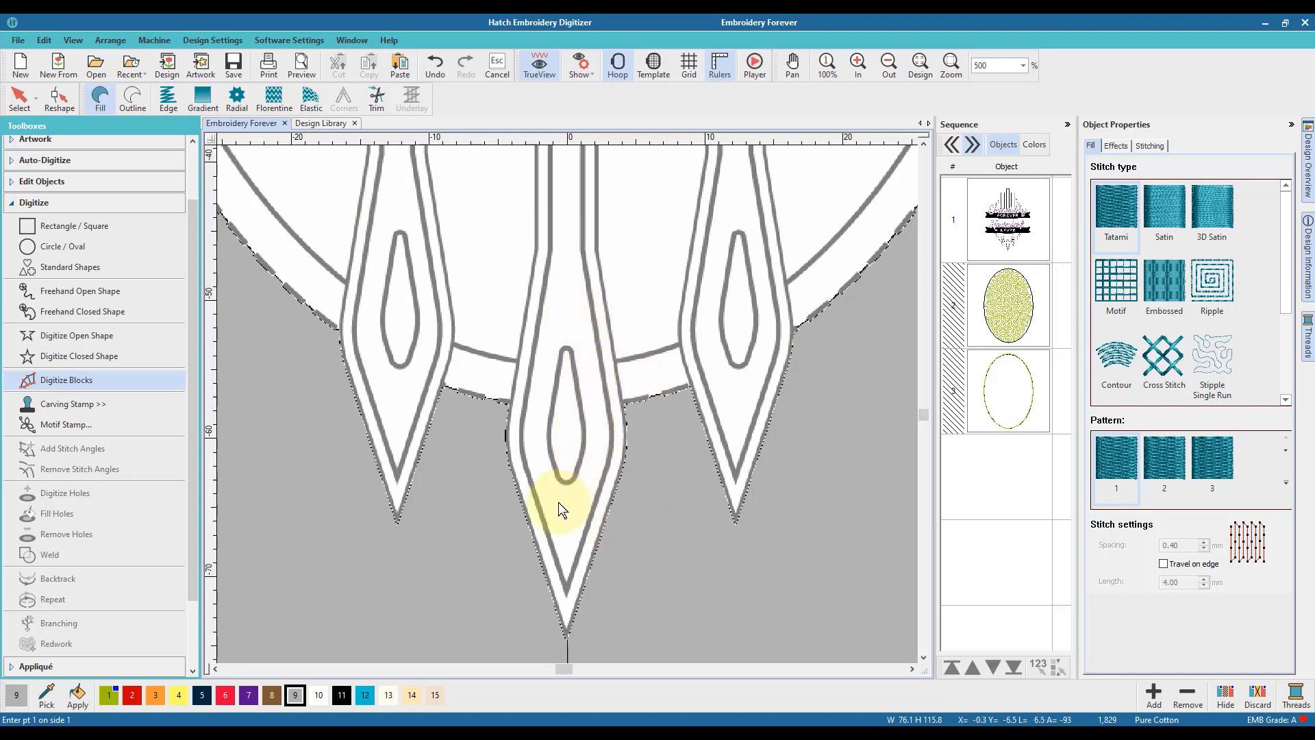
pyautogui.click(581, 249)
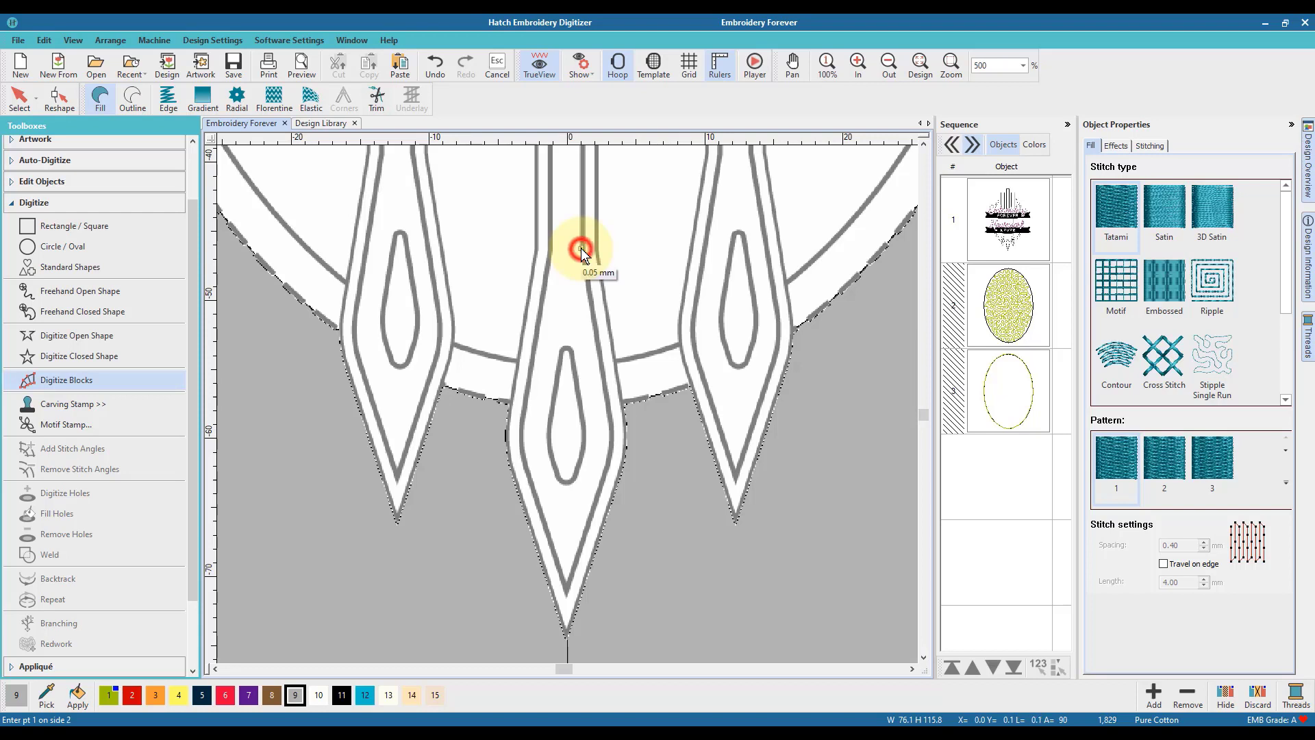
pyautogui.click(568, 351)
# Add four point pairs down the right side of the centre needle's eye, between its outer edge and the eye outline.
pyautogui.click(612, 408)
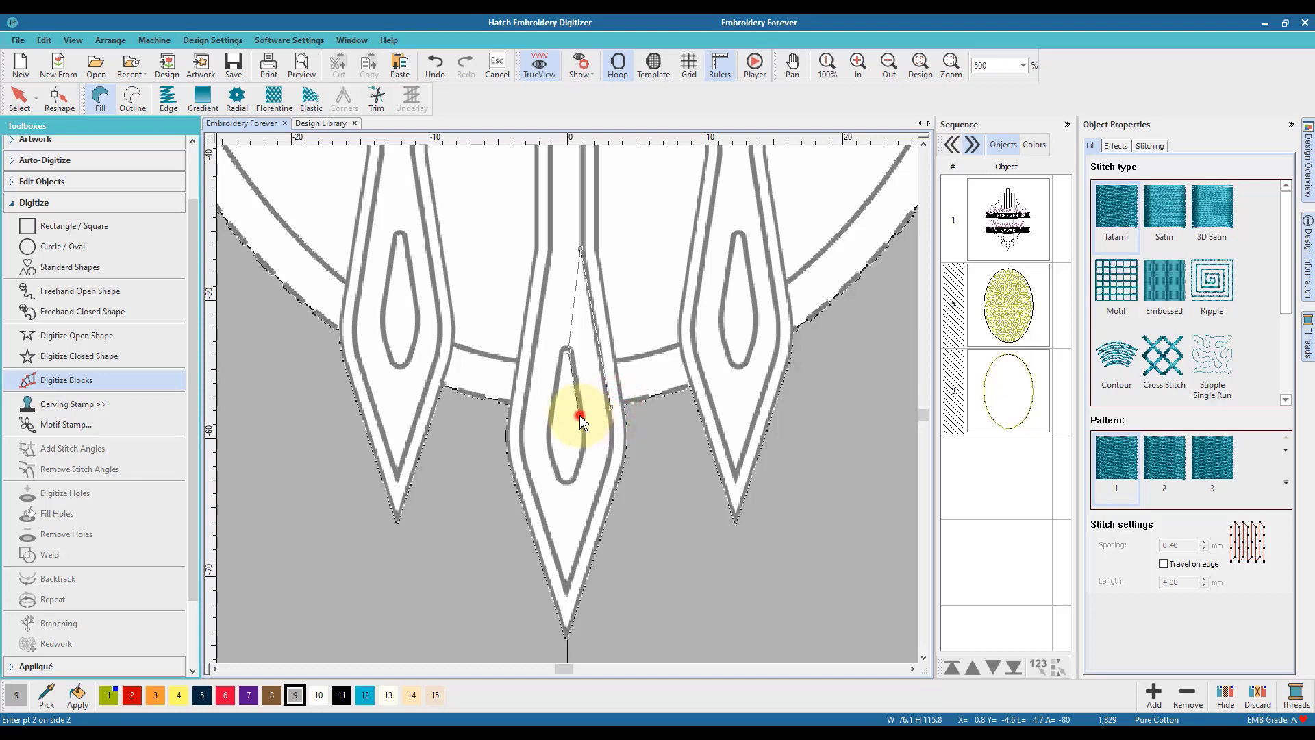
pyautogui.click(579, 415)
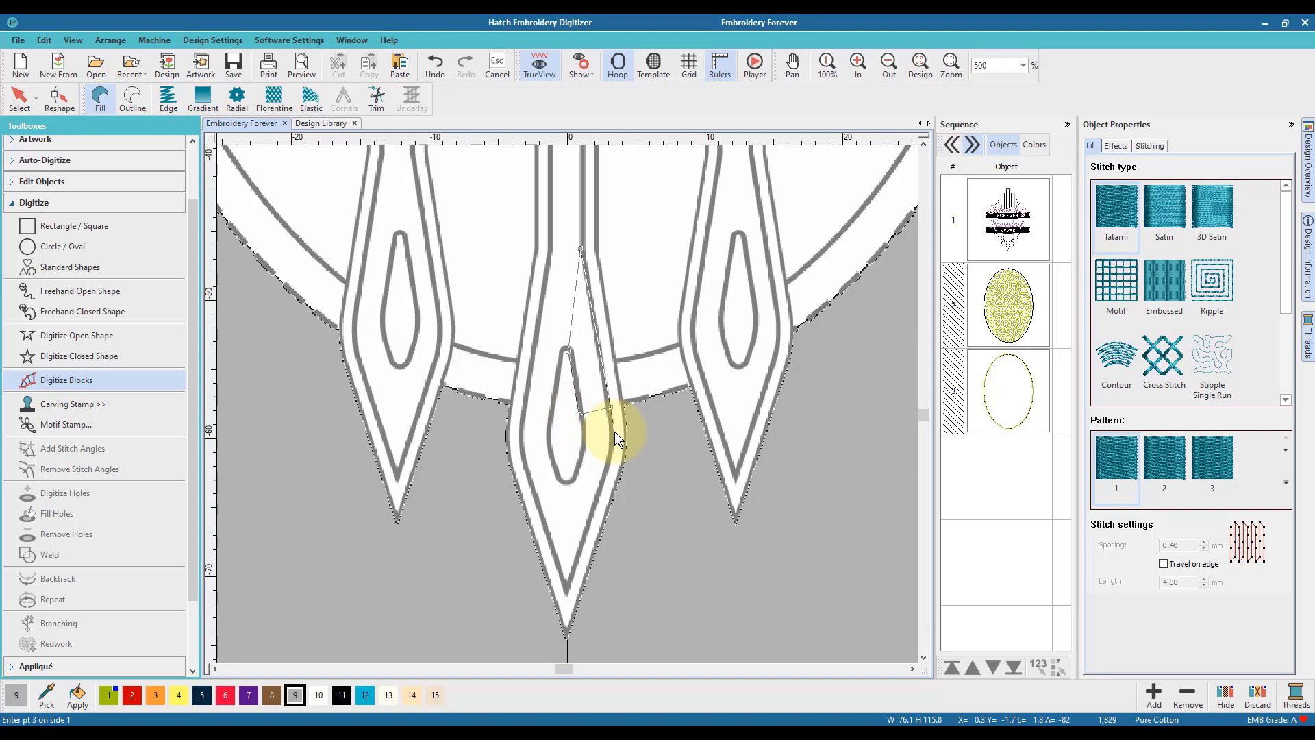
pyautogui.click(615, 431)
pyautogui.click(582, 433)
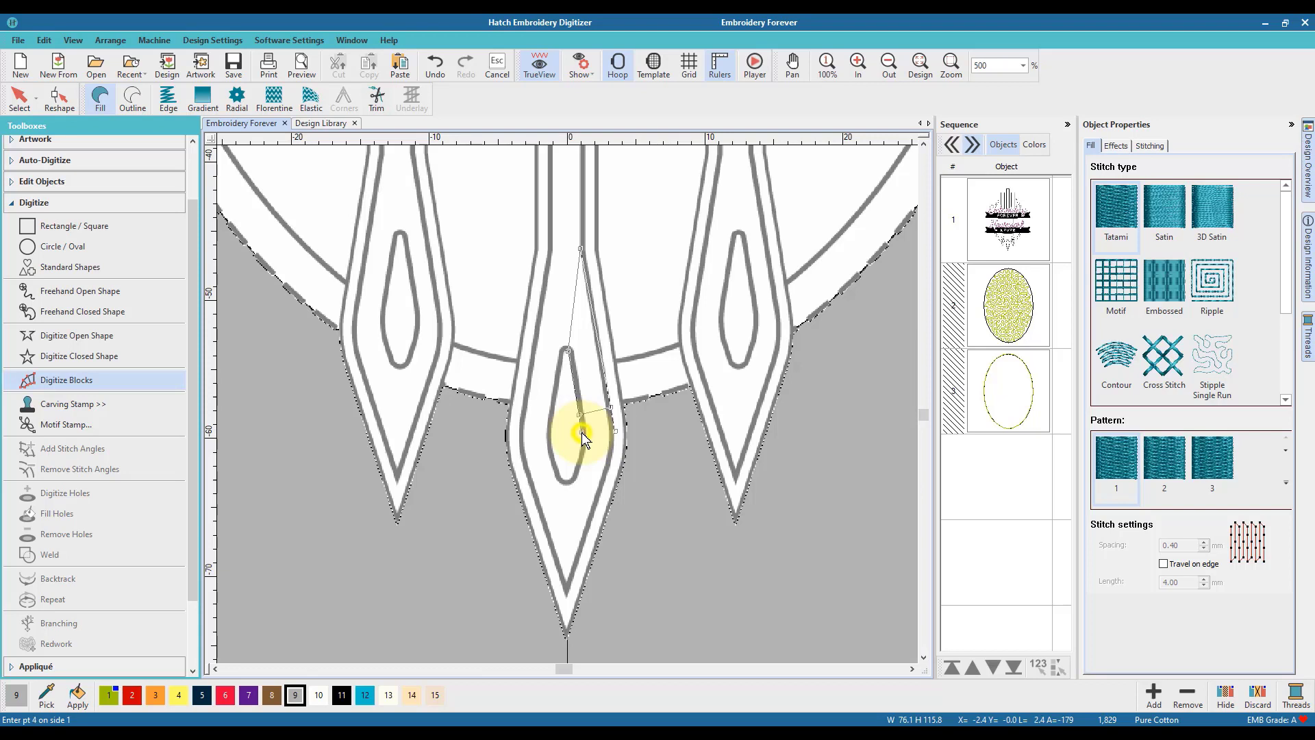
pyautogui.click(611, 456)
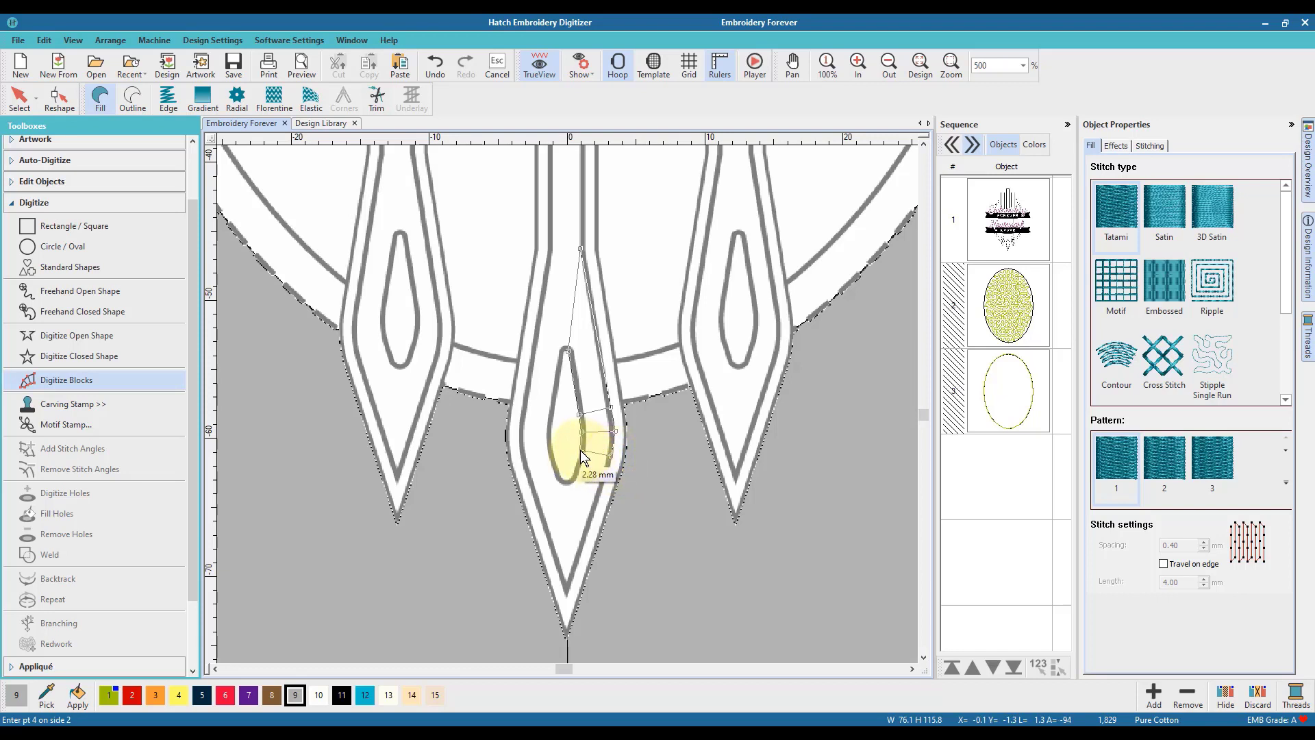
pyautogui.click(581, 450)
pyautogui.click(593, 515)
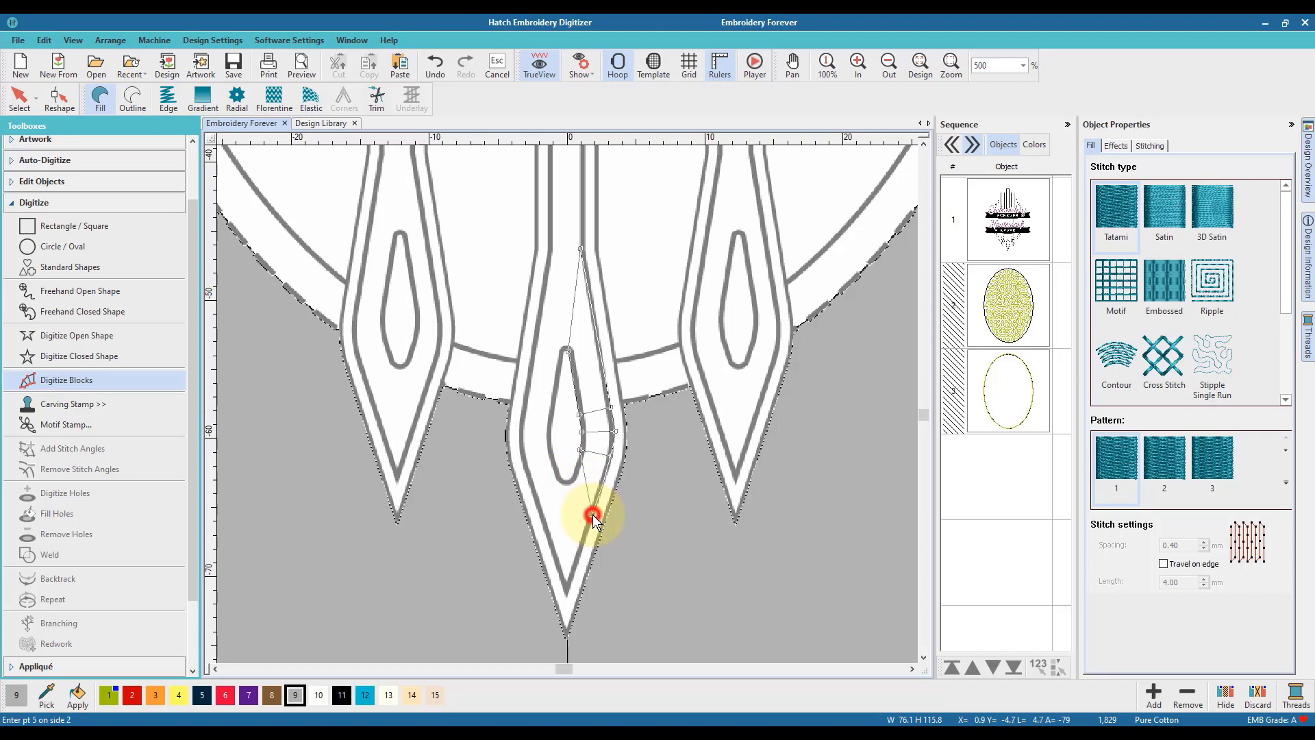
pyautogui.click(573, 478)
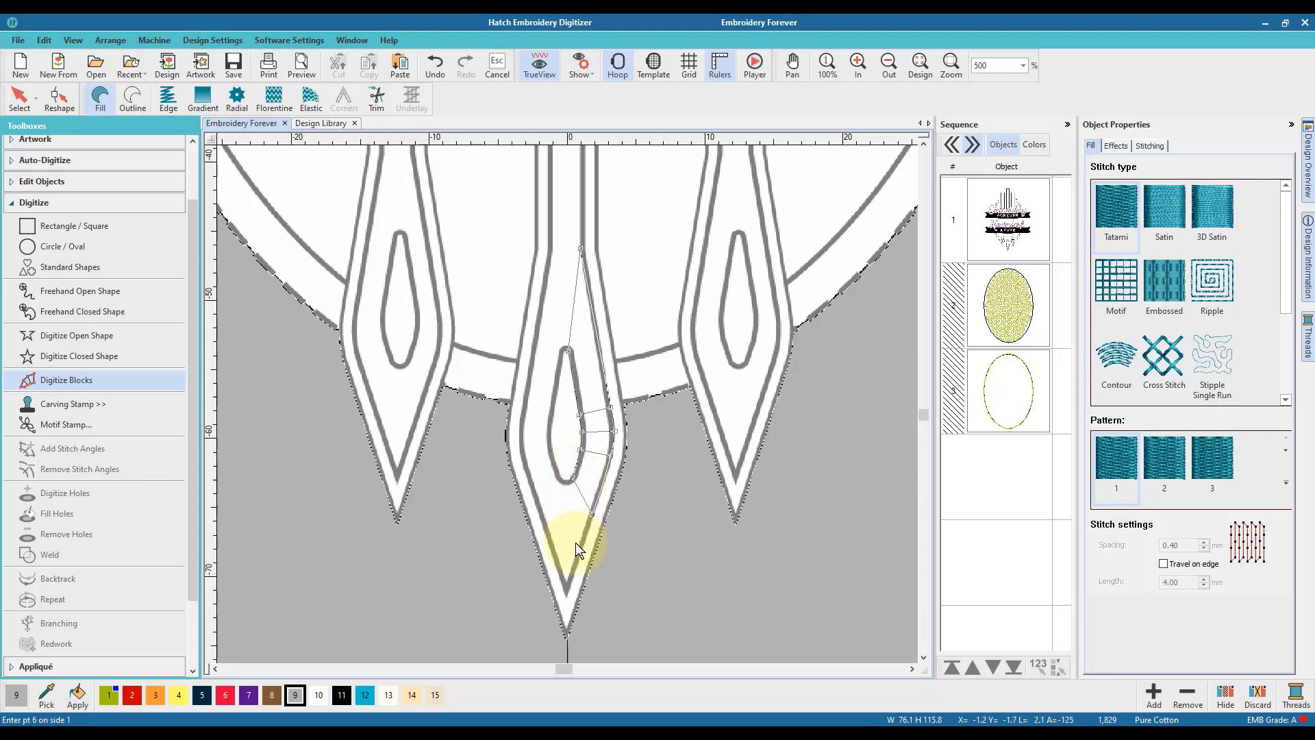
# Continue the block points around the centre needle's tip and up the lower left side of the eye to its widest part.
pyautogui.click(566, 594)
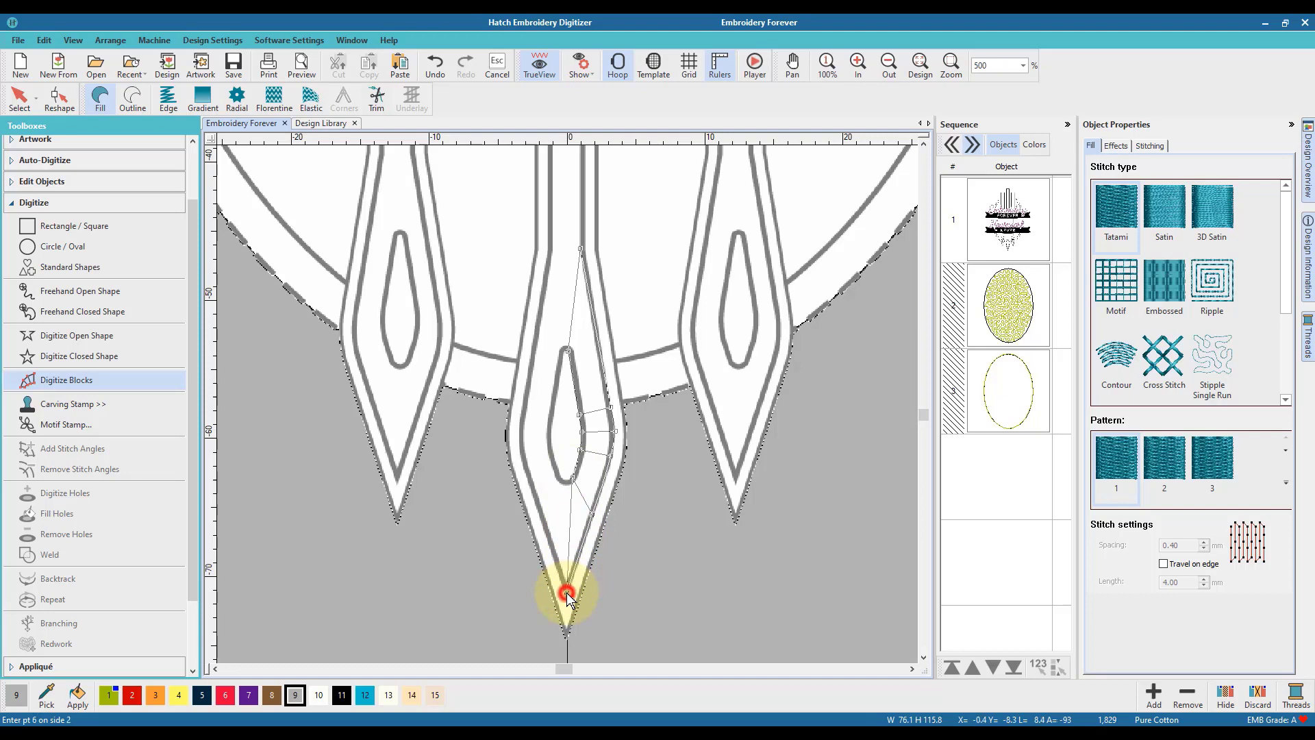
pyautogui.click(566, 480)
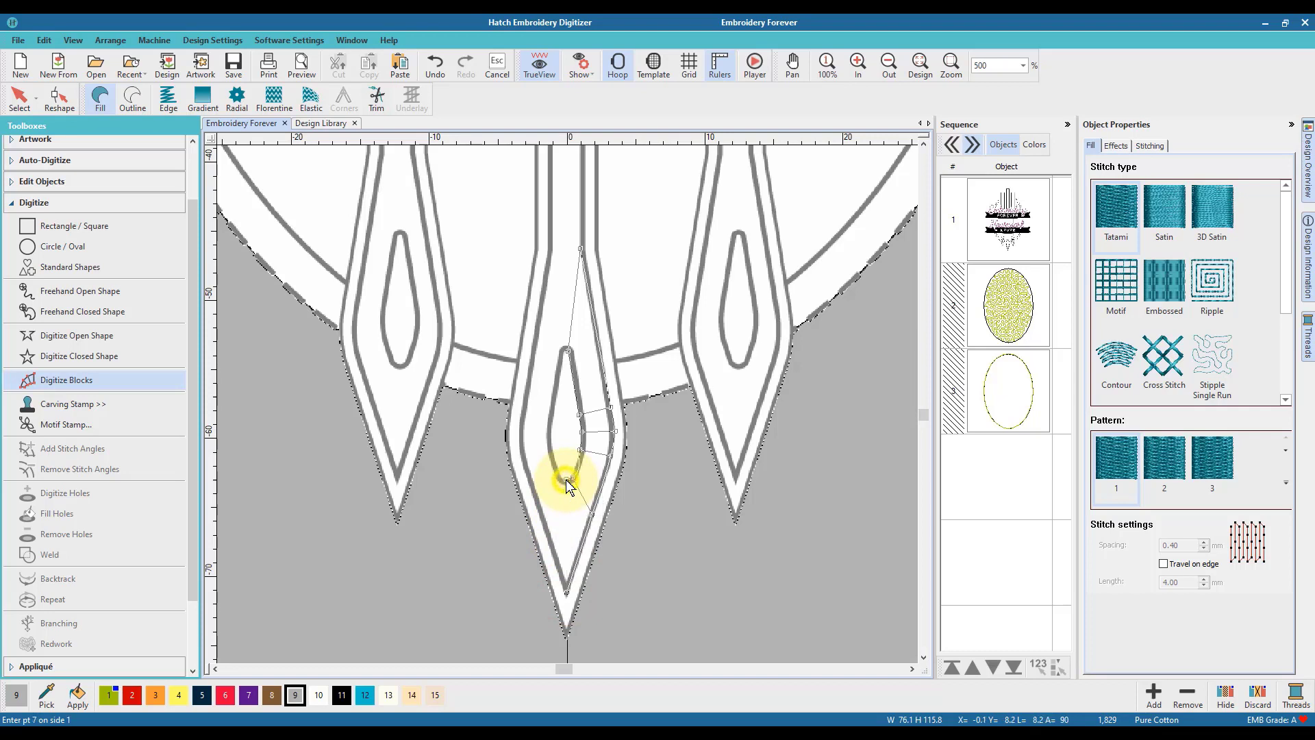
pyautogui.click(540, 512)
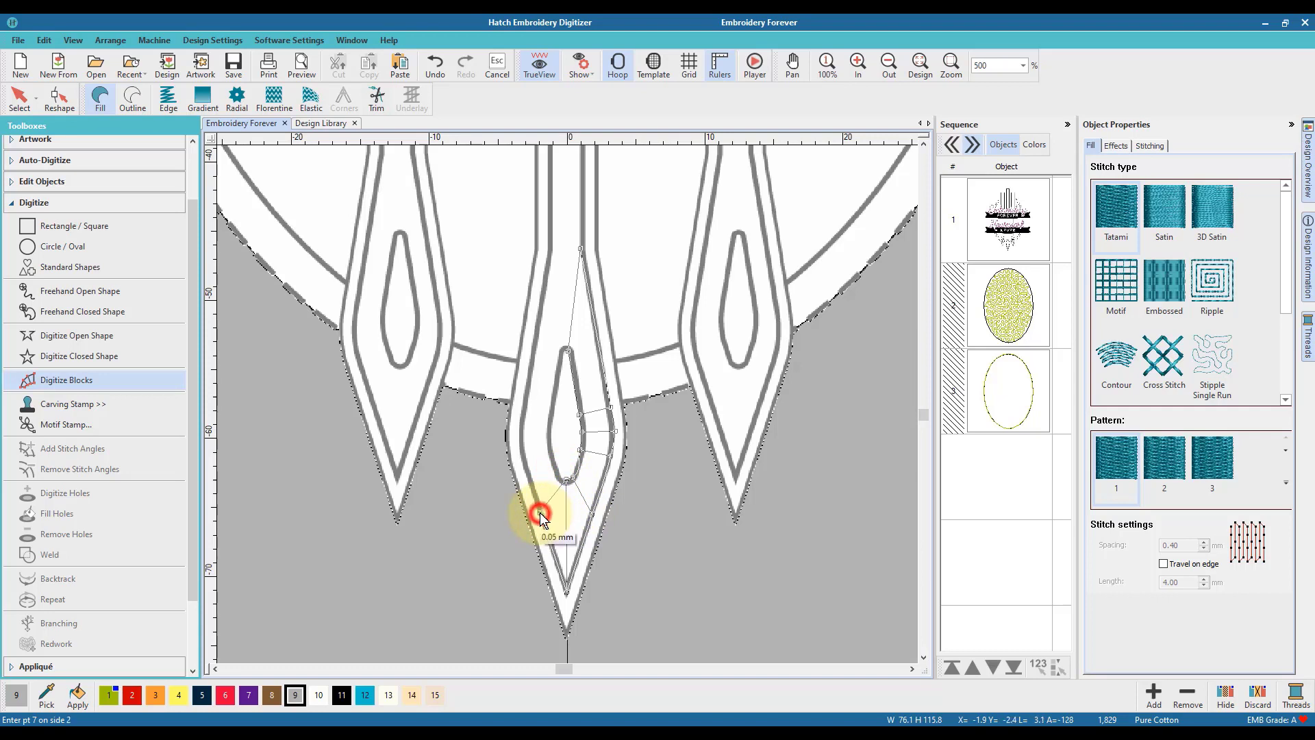
pyautogui.click(561, 476)
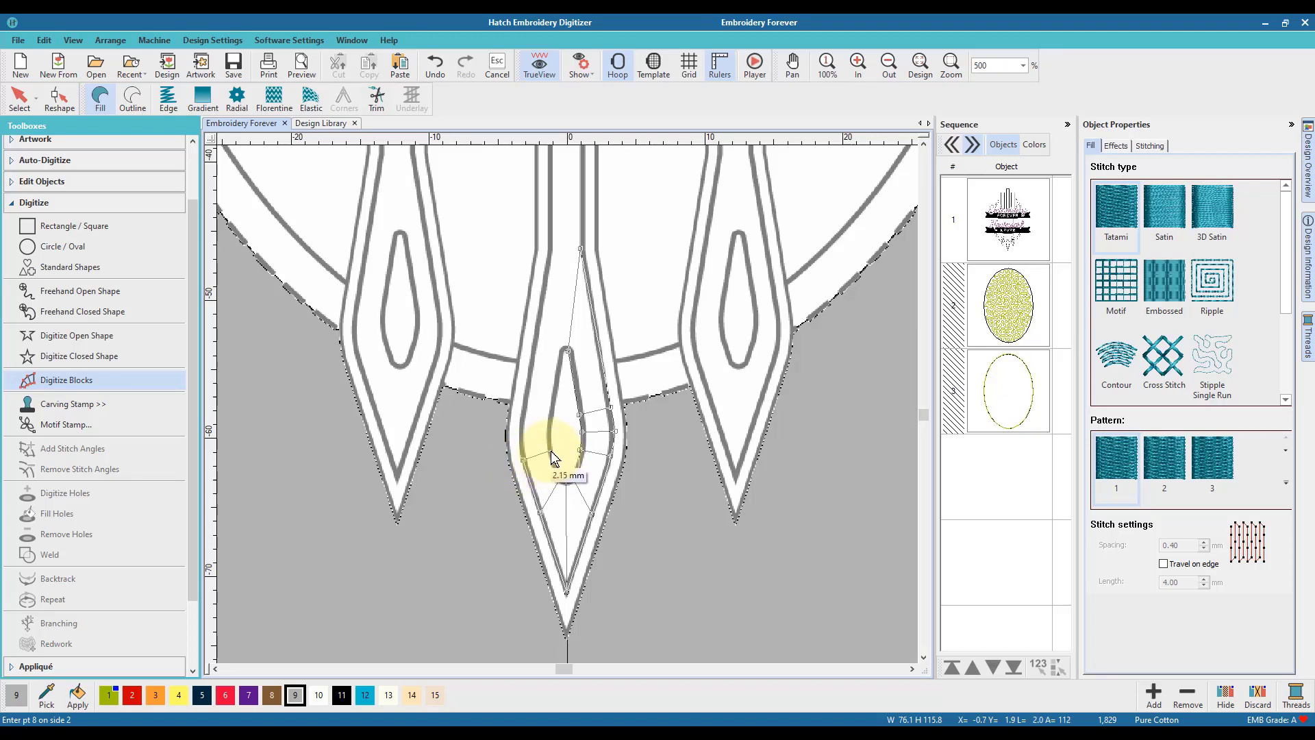
pyautogui.click(552, 451)
pyautogui.click(520, 433)
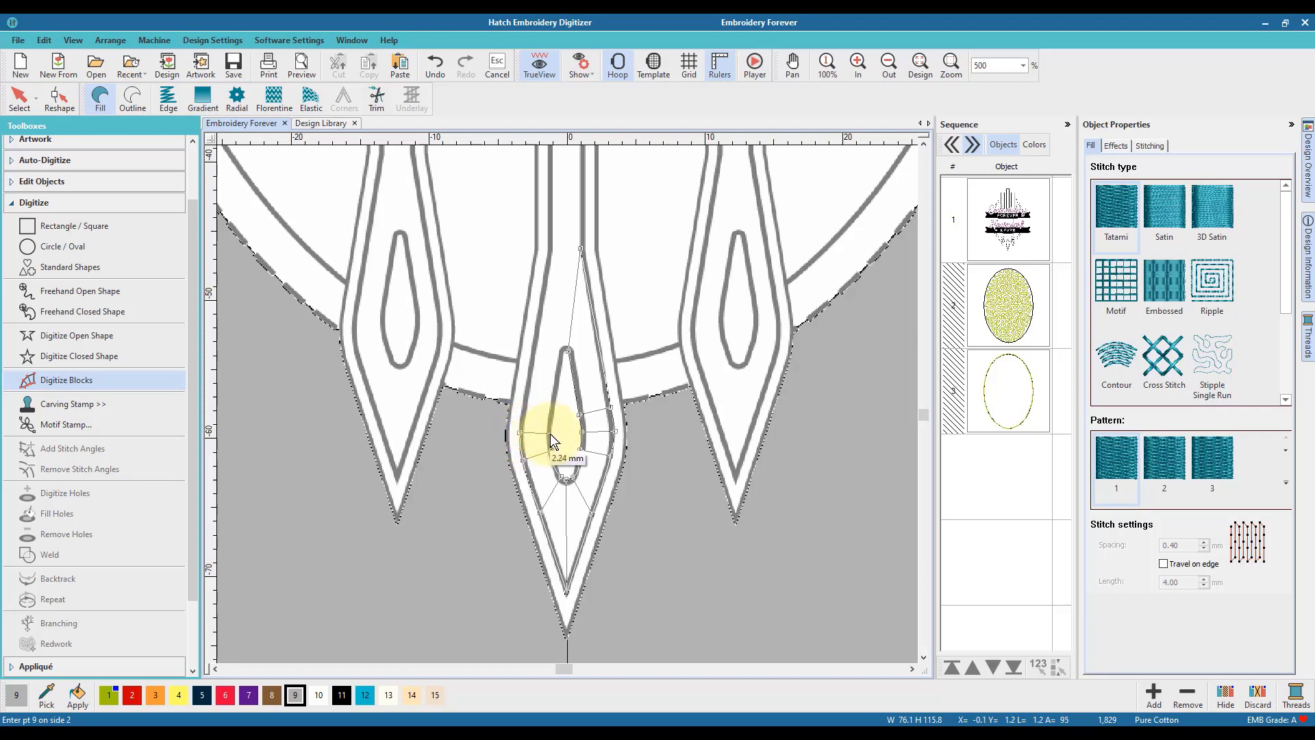
pyautogui.click(551, 434)
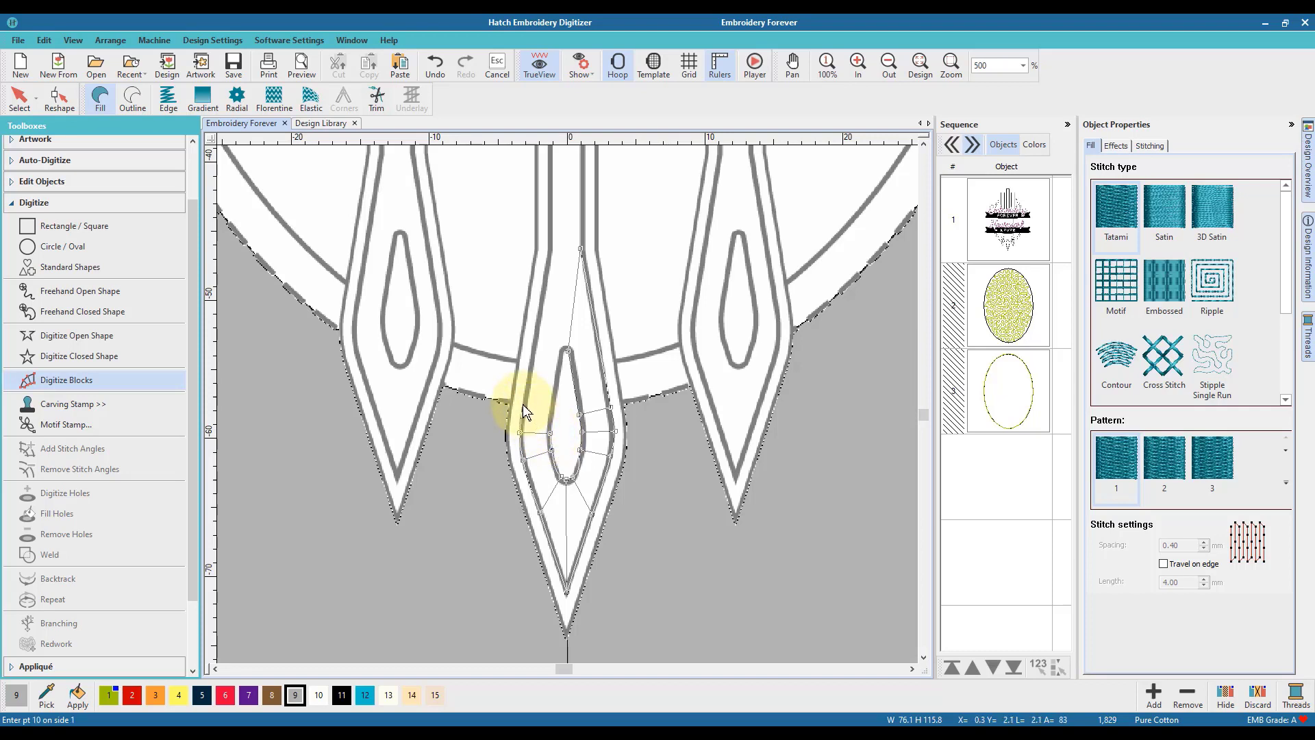
# Continue the point pairs up the left side of the eye and close above it across the base of the narrow shaft.
pyautogui.click(522, 406)
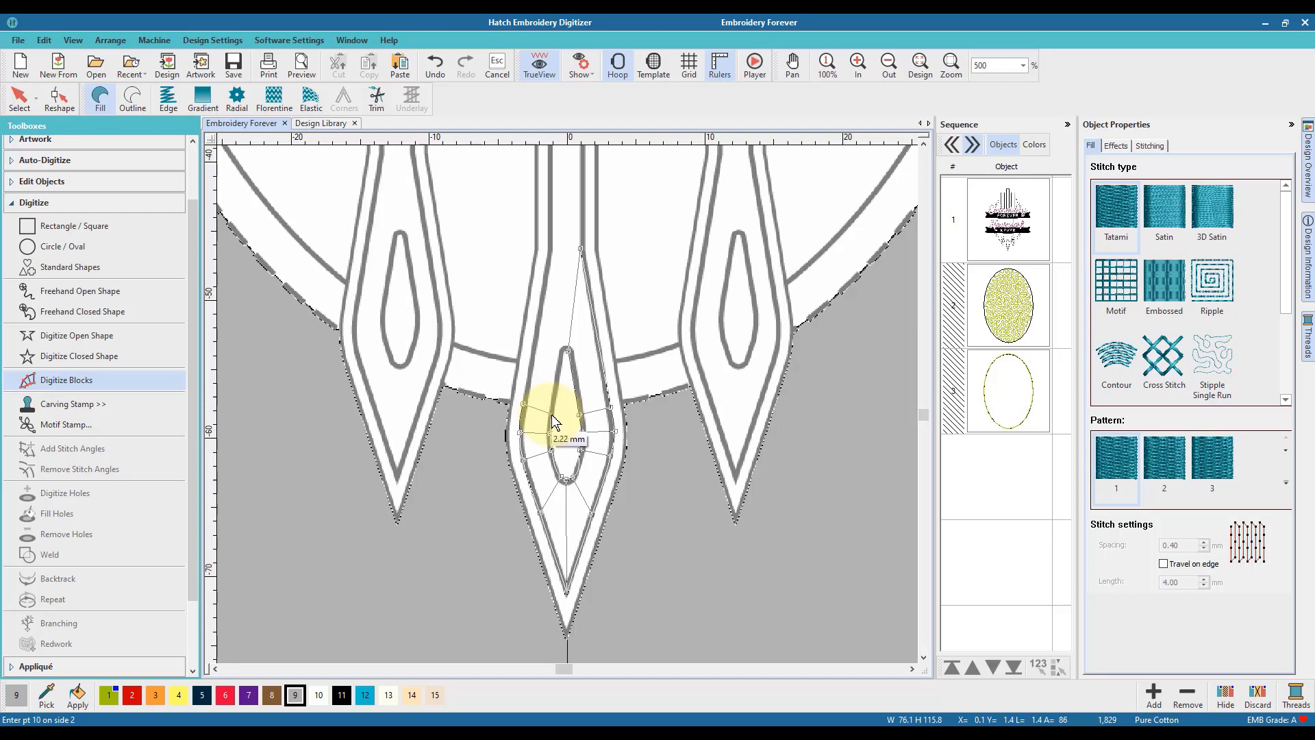
pyautogui.click(552, 415)
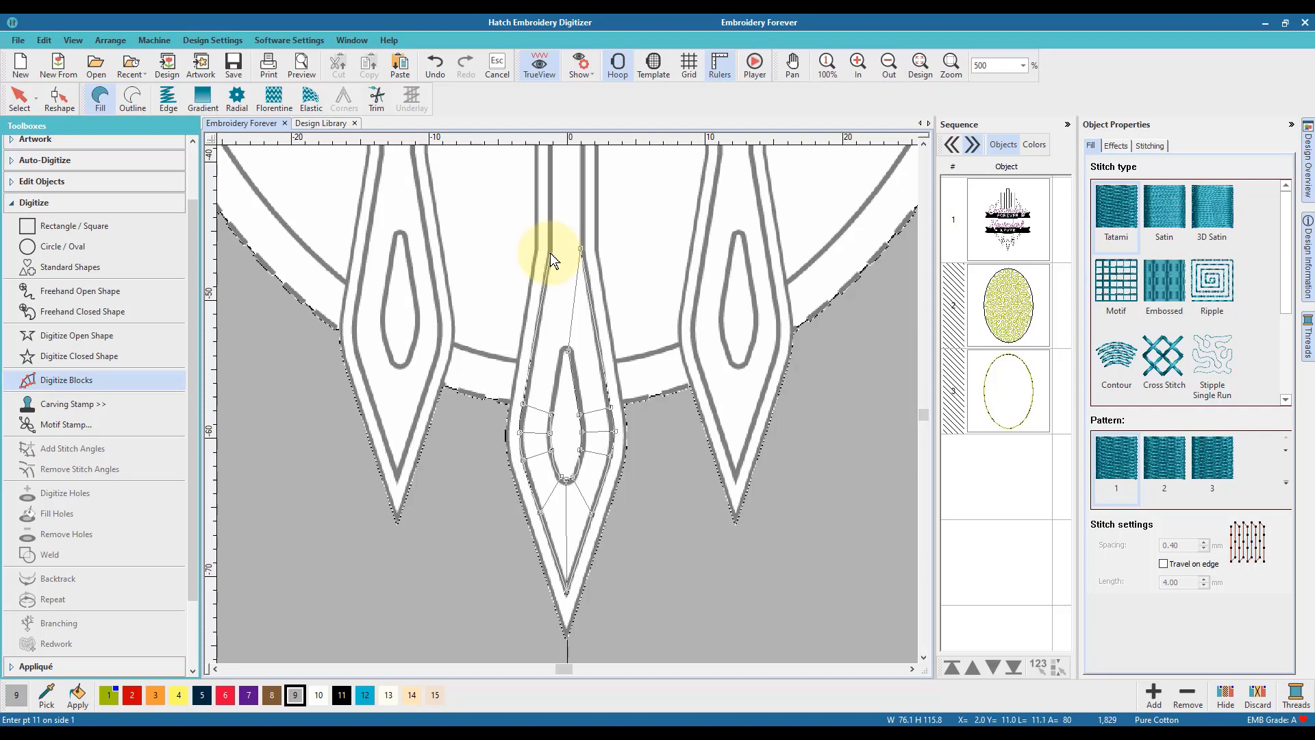
pyautogui.click(532, 344)
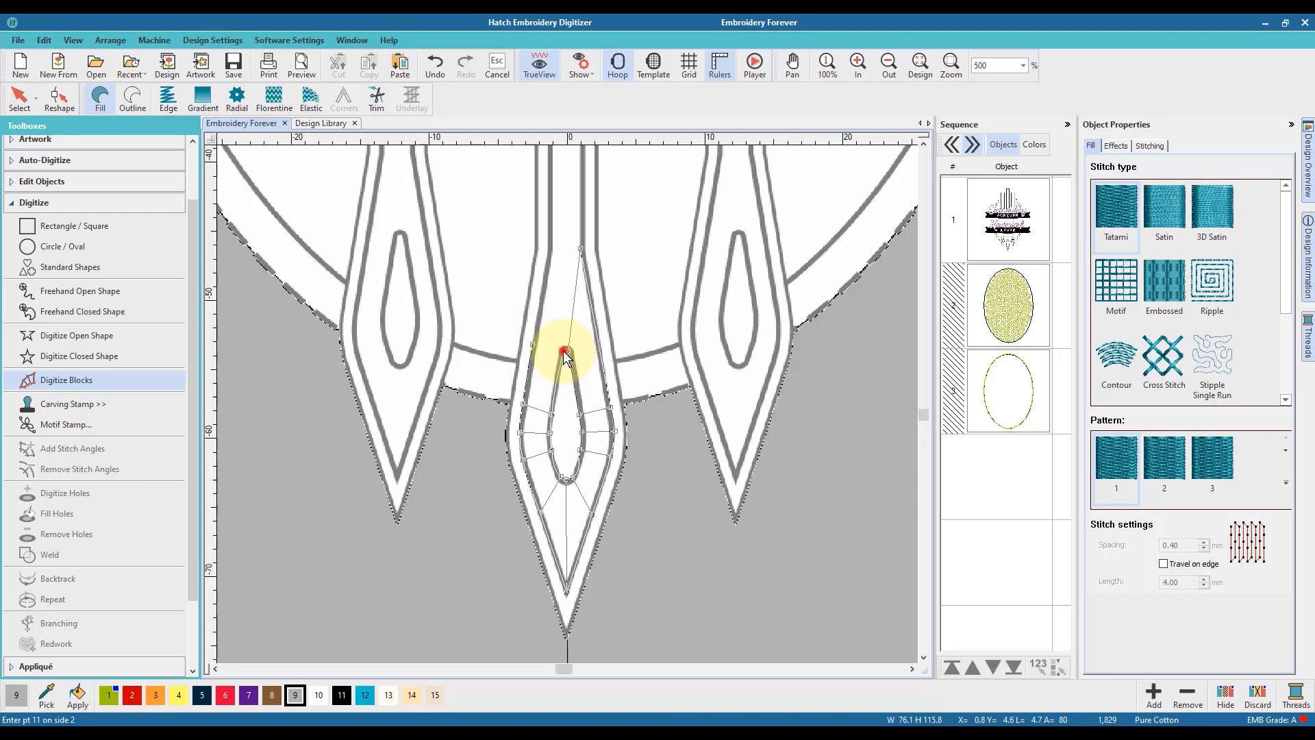
pyautogui.click(566, 353)
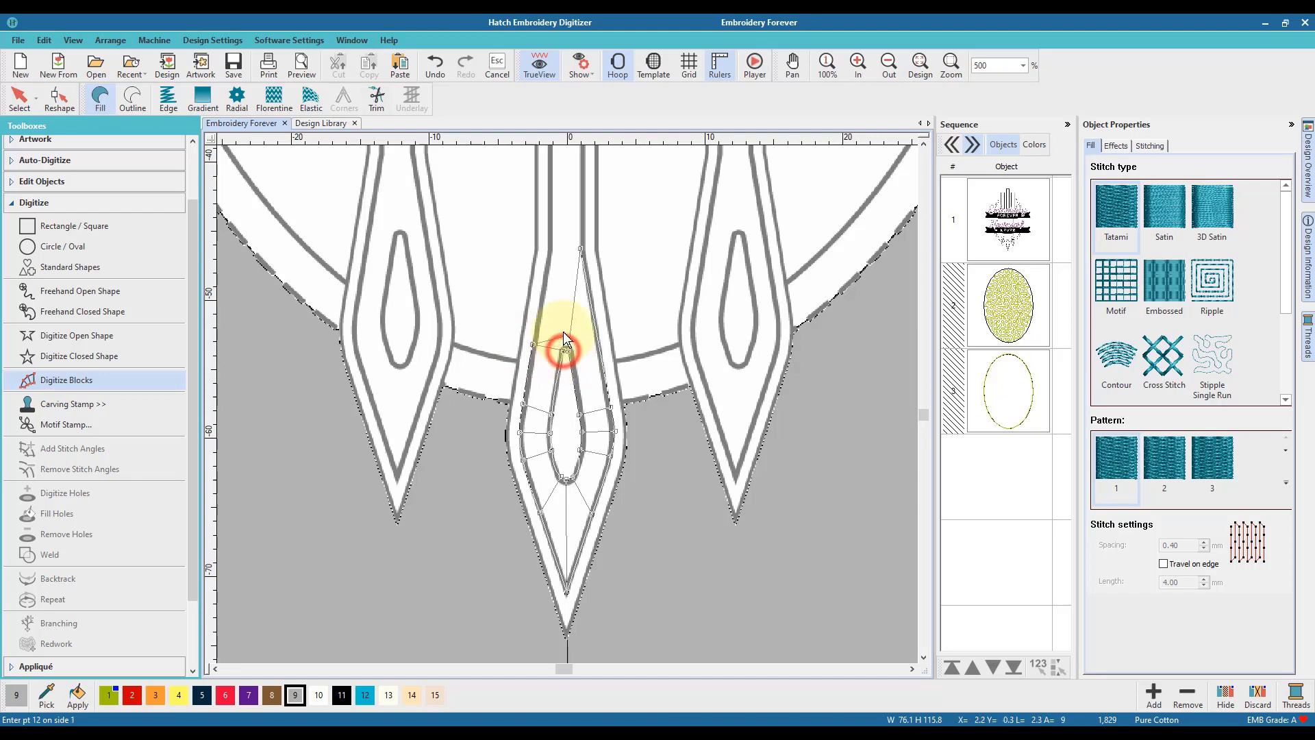
pyautogui.click(548, 250)
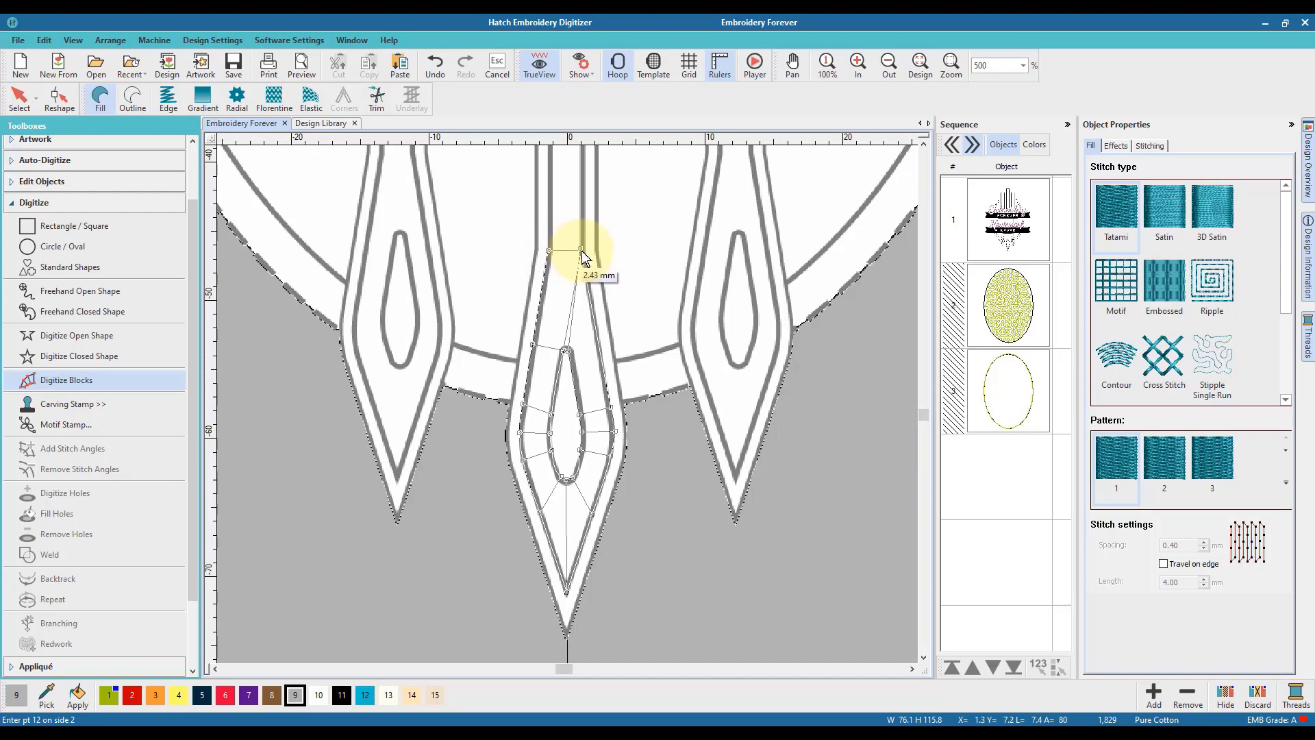
pyautogui.click(582, 251)
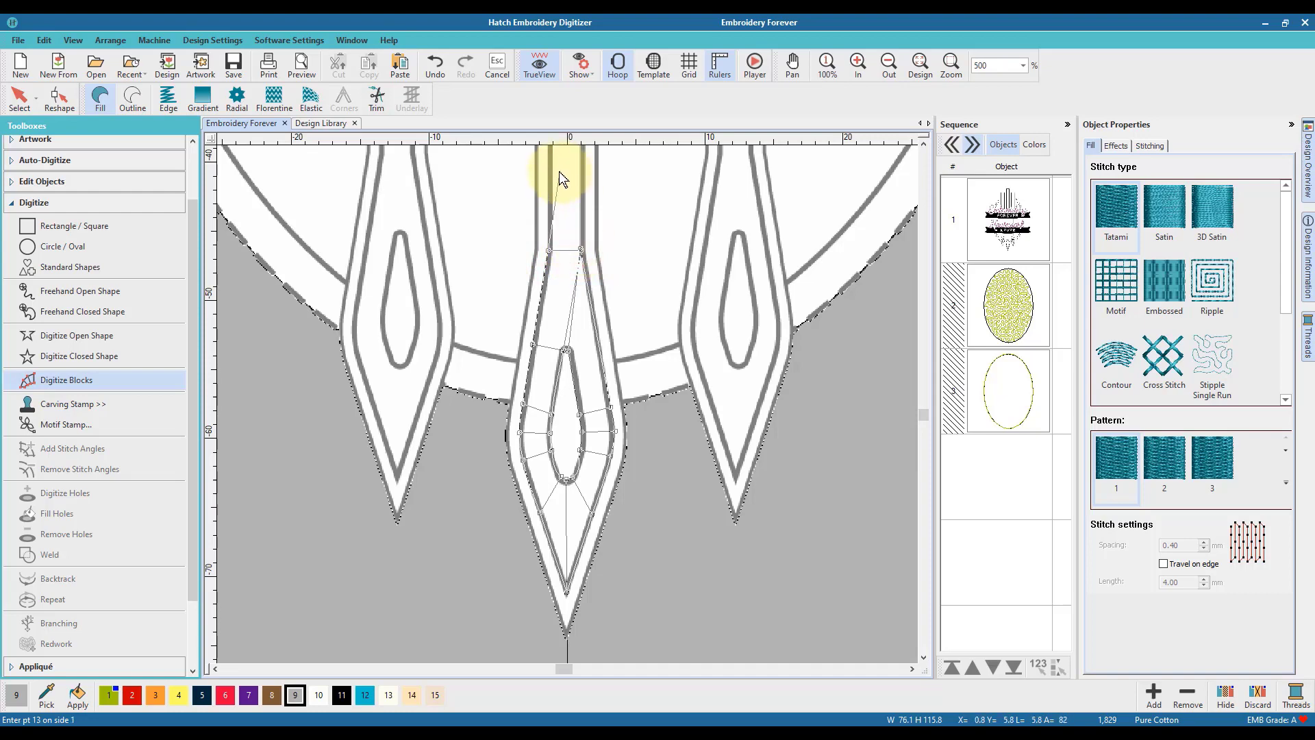
# Extend the shaft with a point pair at the FOREVER banner's upper edge, then widen it to about 6.4 mm behind the Embroidery lettering.
pyautogui.moveTo(553, 167); pyautogui.dragTo(558, 283)
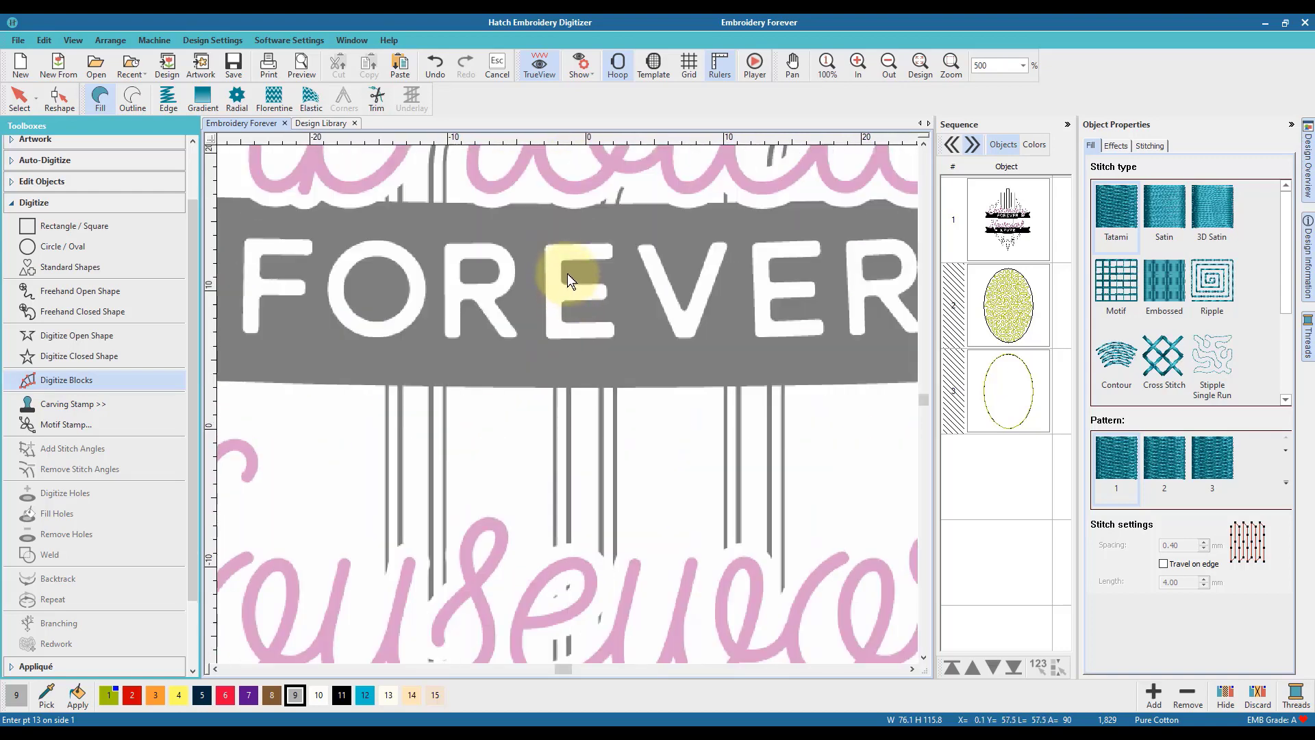
pyautogui.click(569, 203)
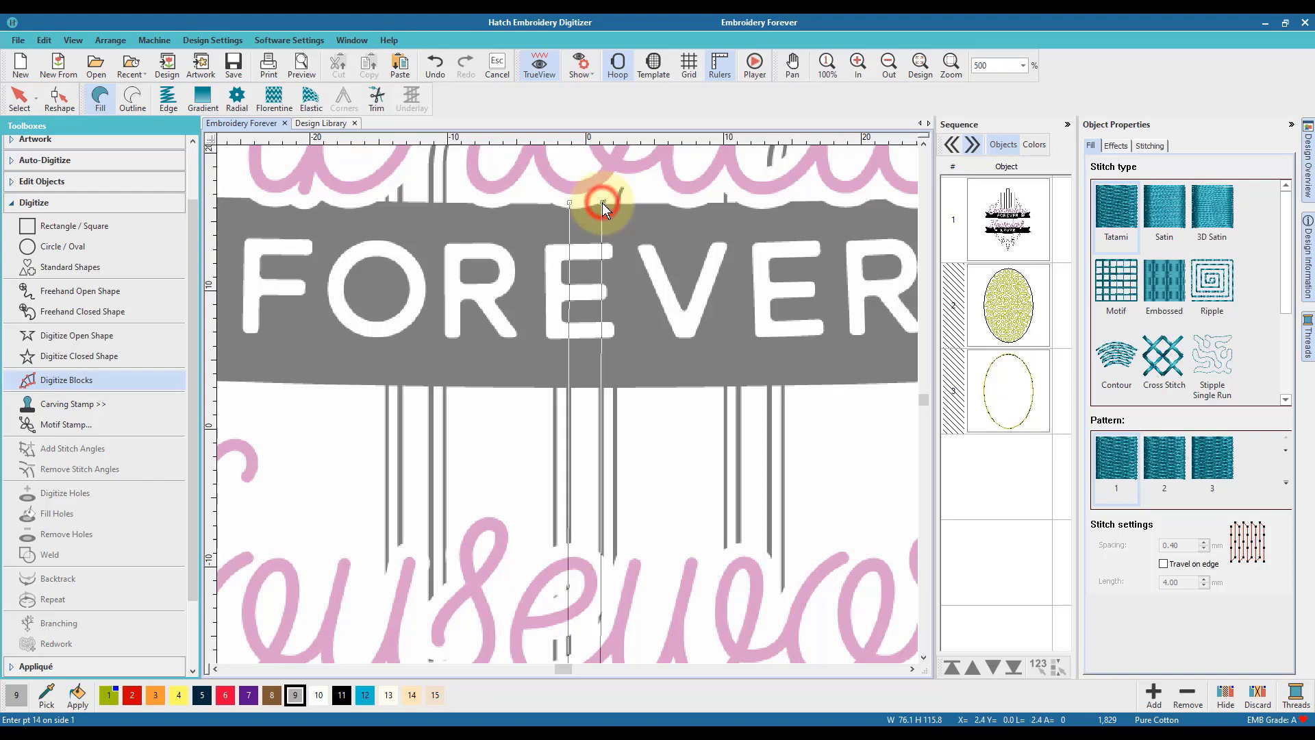
pyautogui.click(603, 203)
pyautogui.scroll(2, 590, 211)
pyautogui.scroll(2, 570, 244)
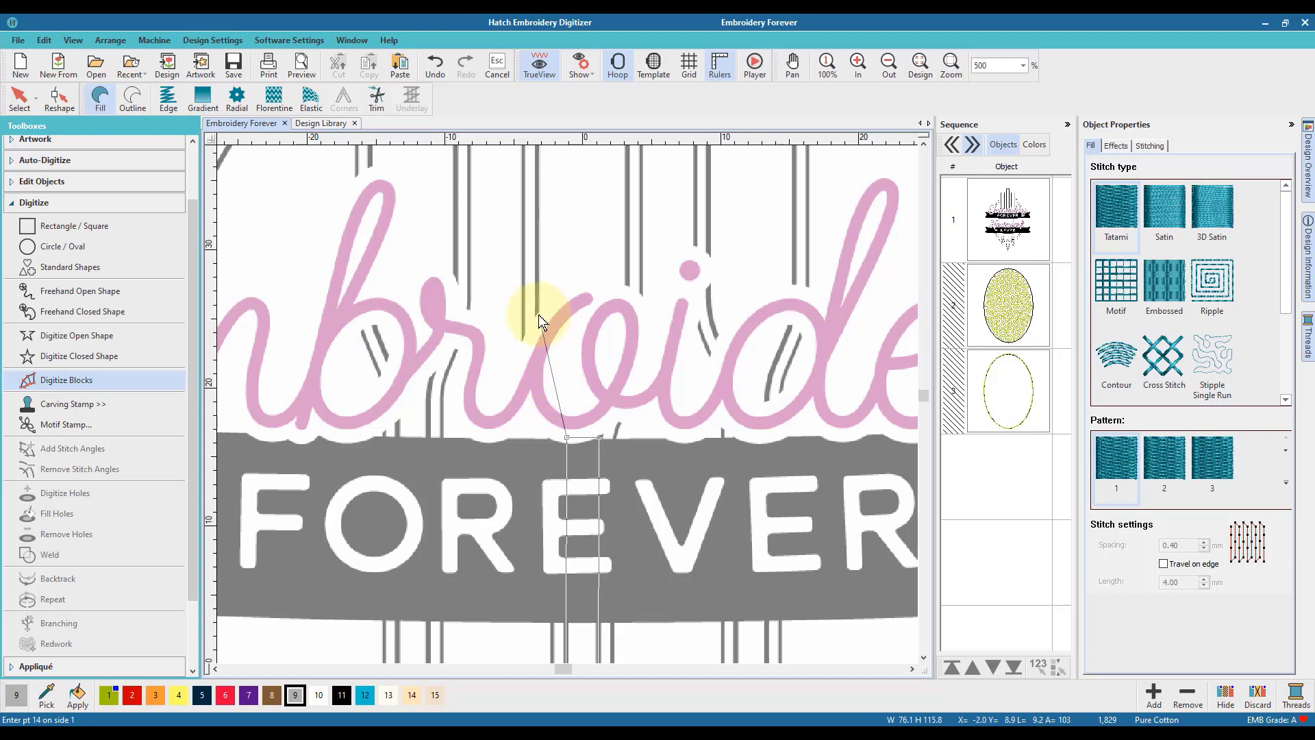
pyautogui.click(537, 351)
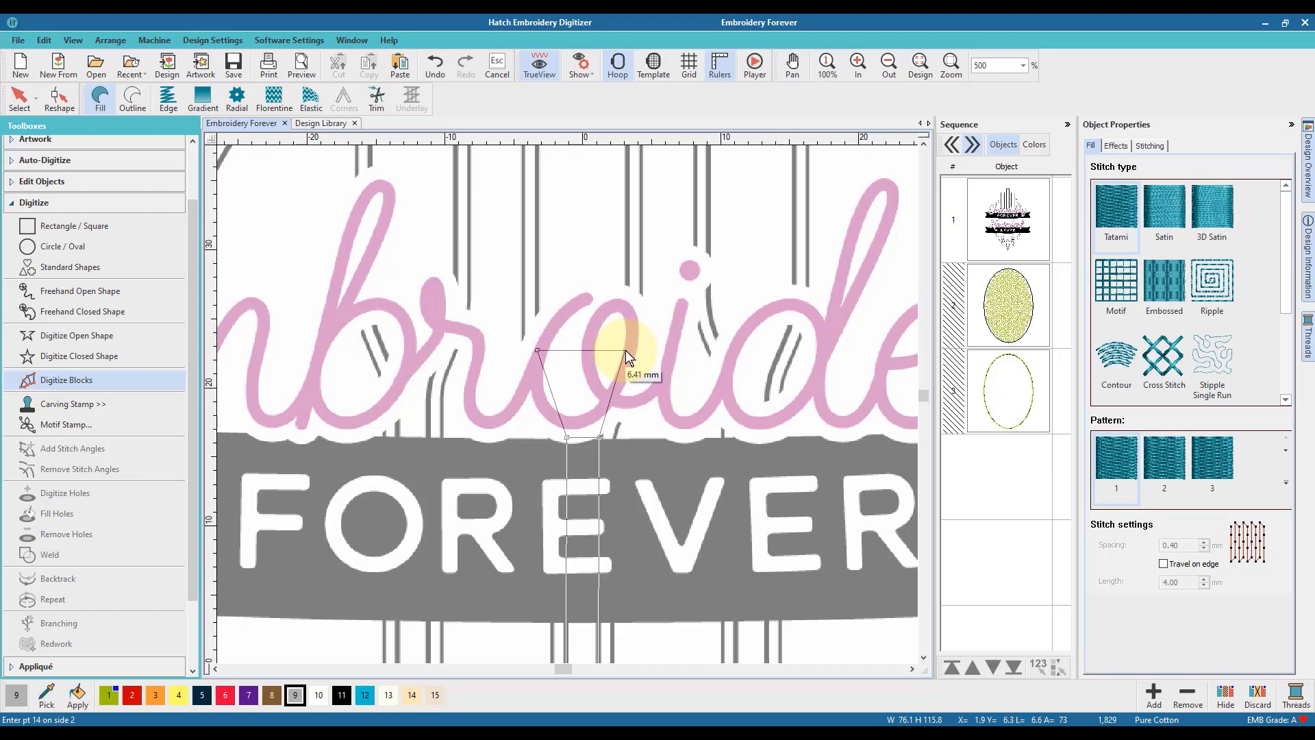
pyautogui.click(626, 350)
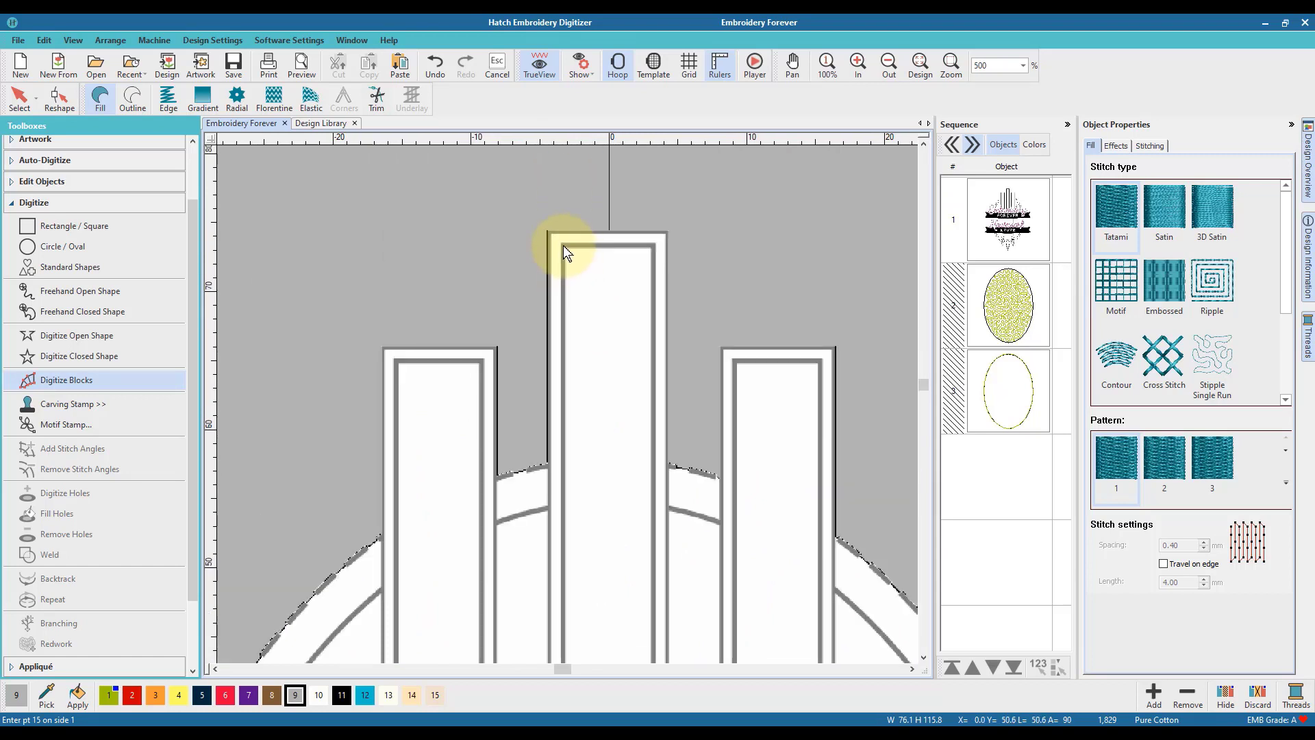
# Place the last point pair at the upper corners of the centre needle's shank and generate the filled needle.
pyautogui.click(563, 244)
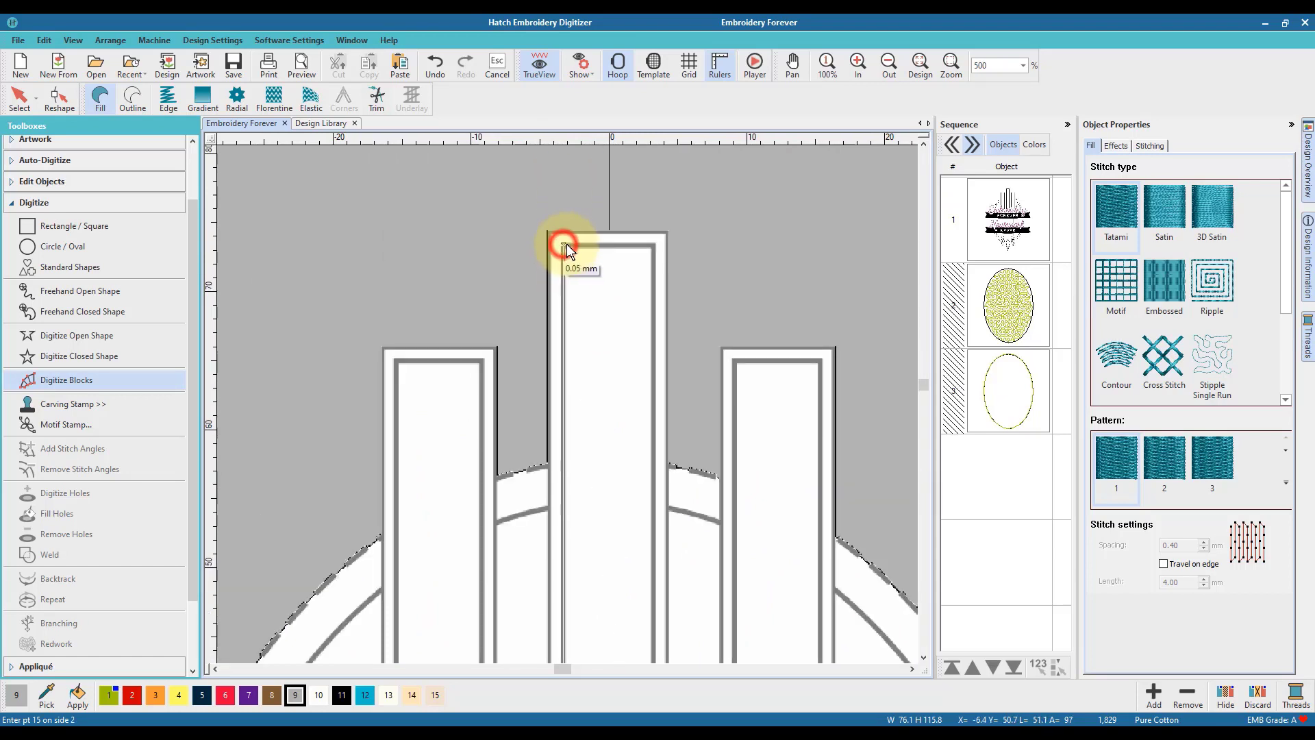
pyautogui.click(655, 244)
pyautogui.press('Return')
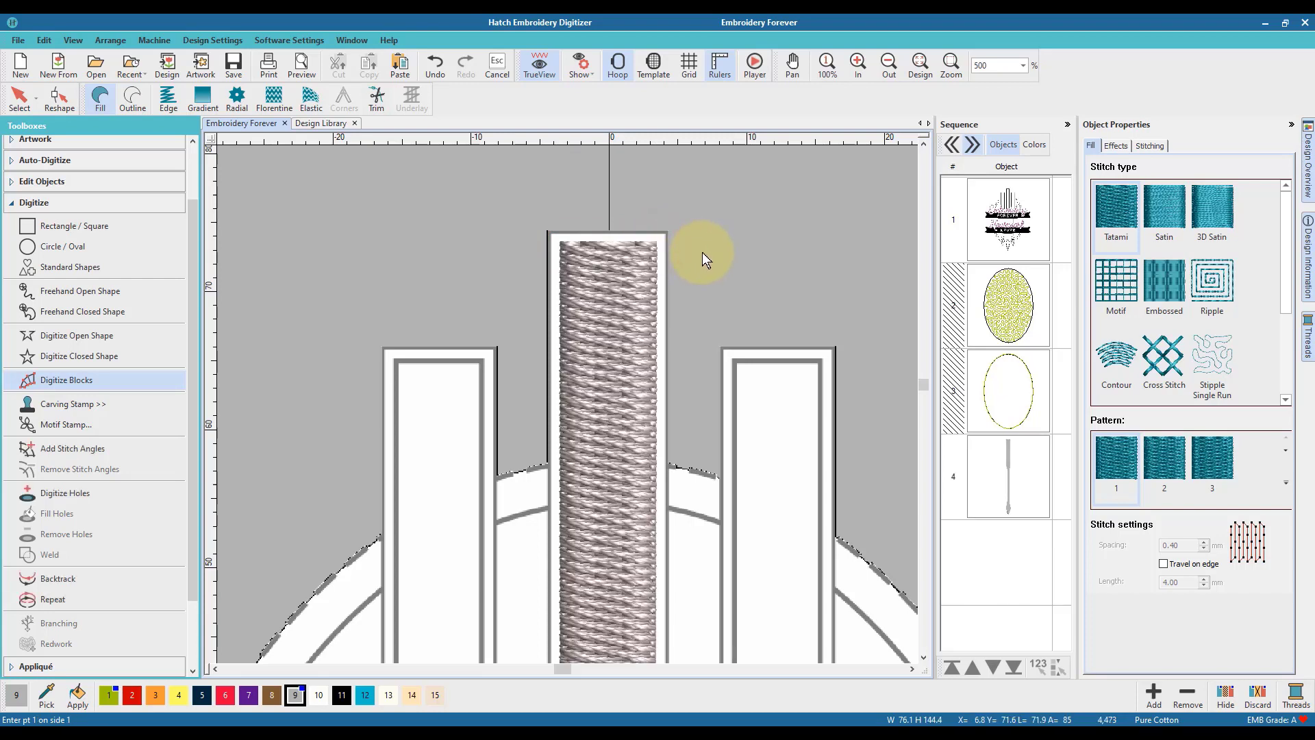
pyautogui.click(916, 65)
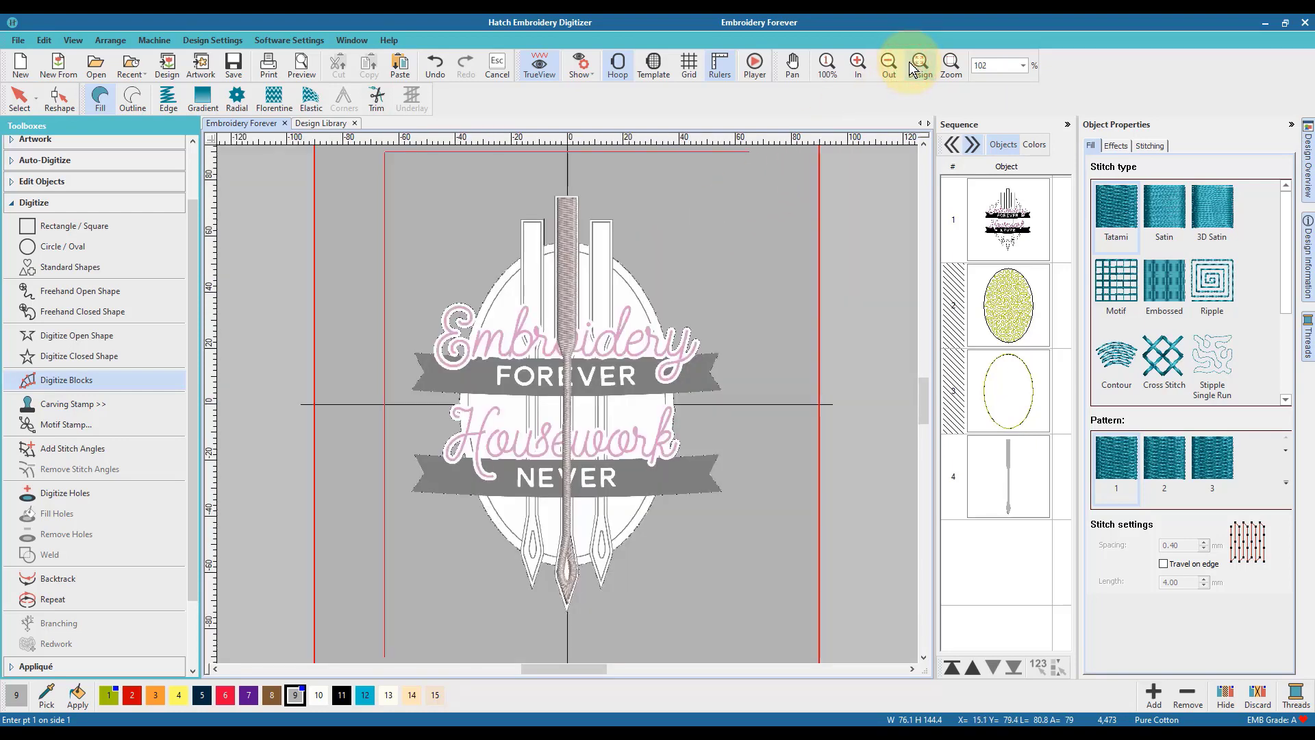
# Start reshaping the centre needle close up around its eye and turn off TrueView to show the plain stitch lines.
pyautogui.click(951, 65)
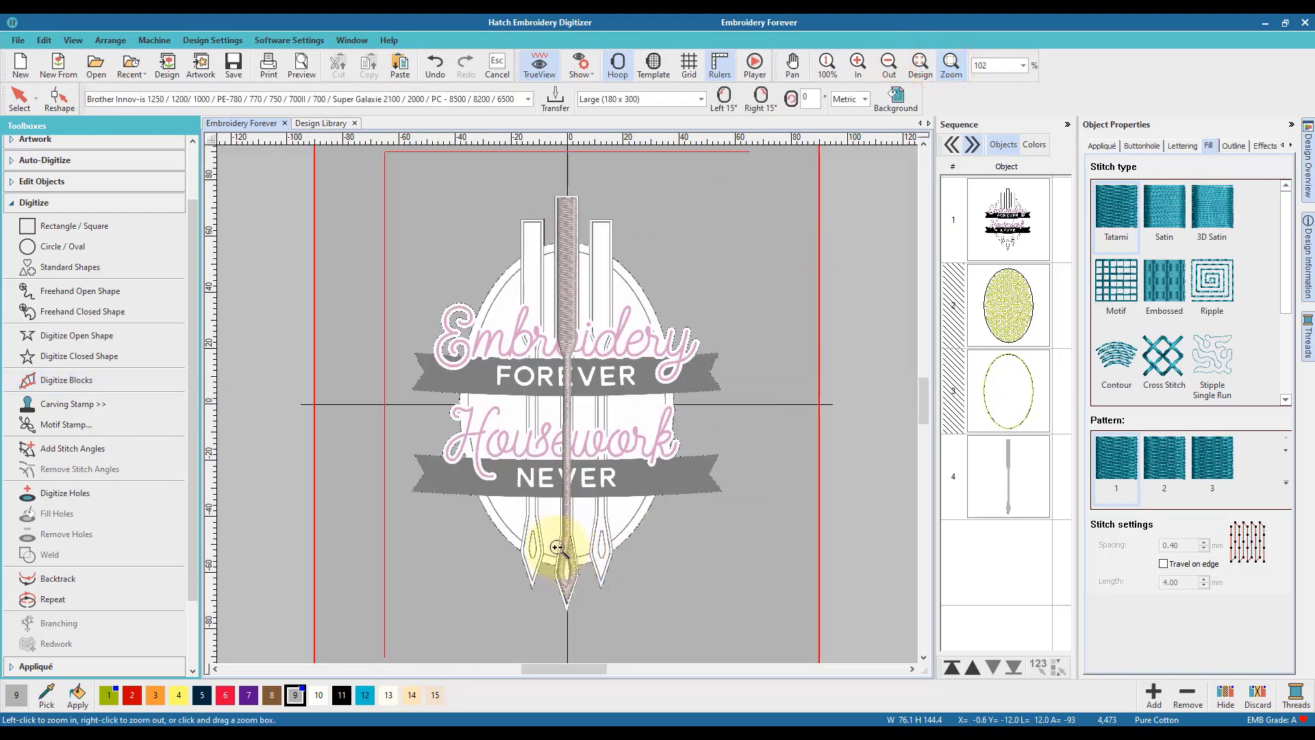
pyautogui.moveTo(546, 527); pyautogui.dragTo(587, 625)
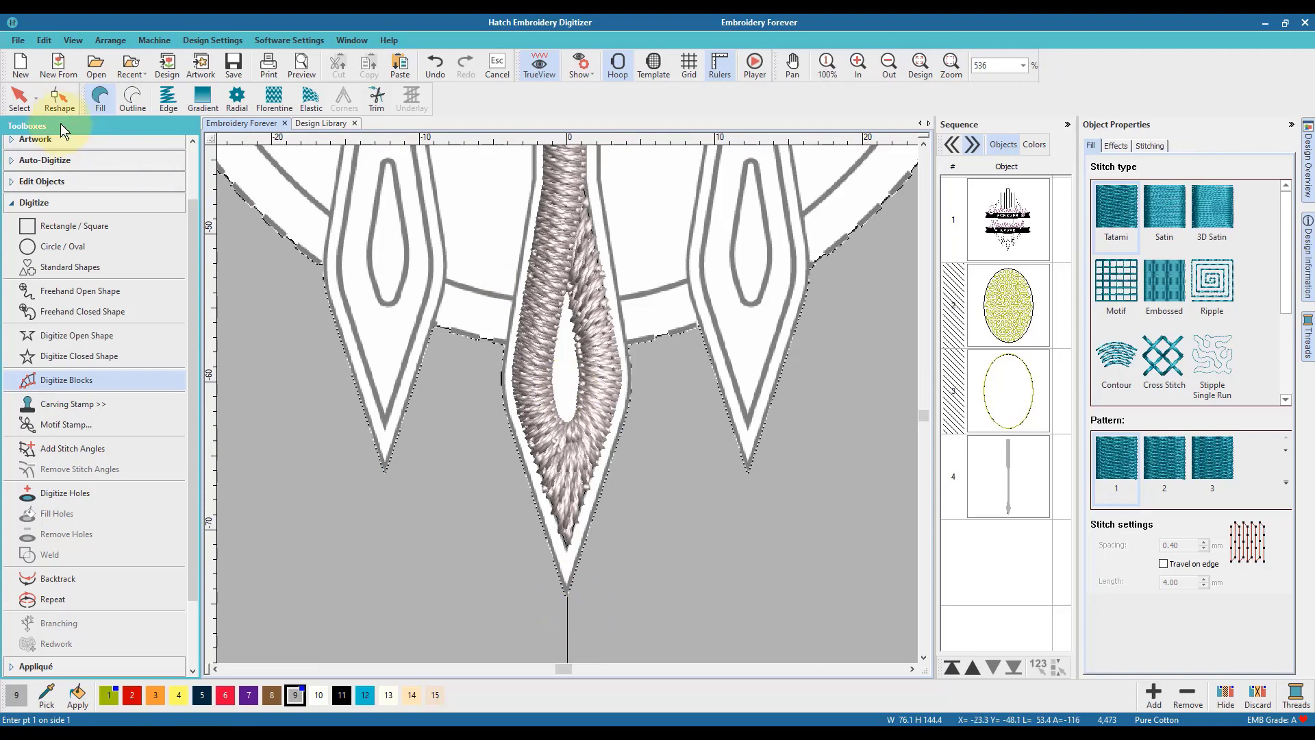
pyautogui.click(56, 103)
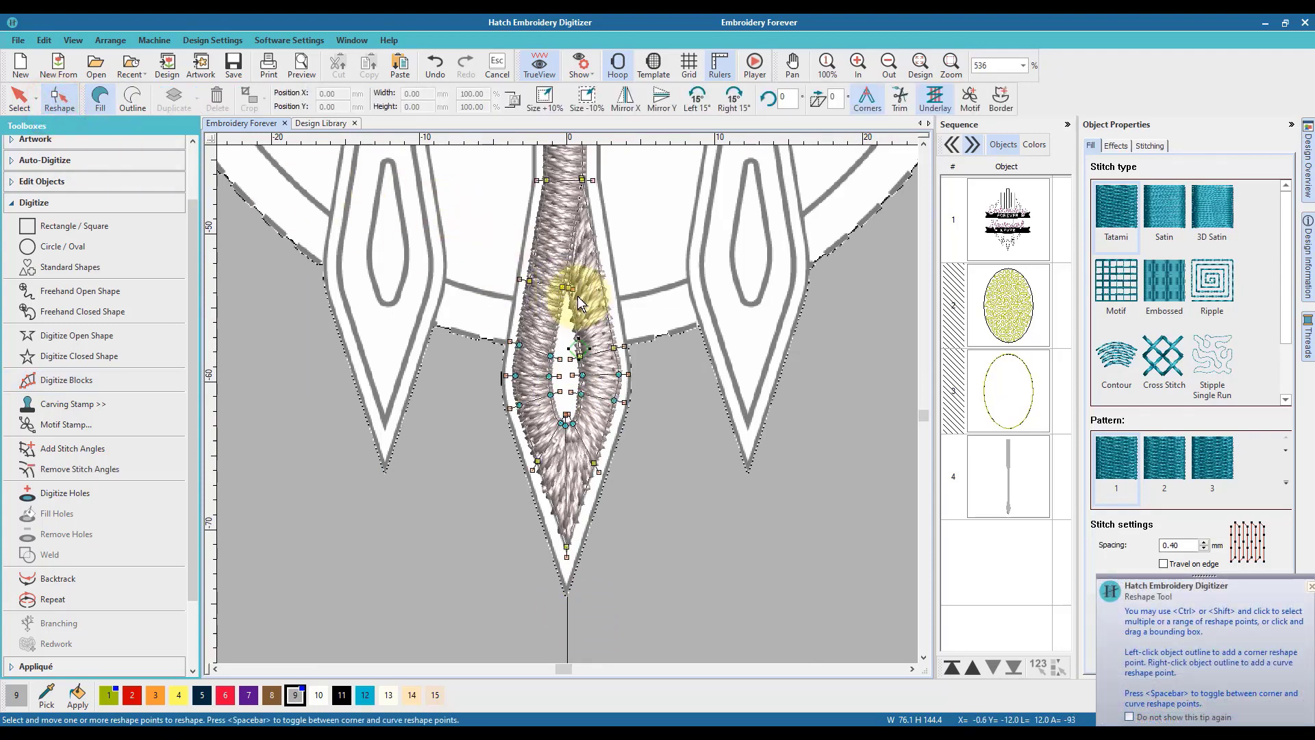
pyautogui.click(858, 68)
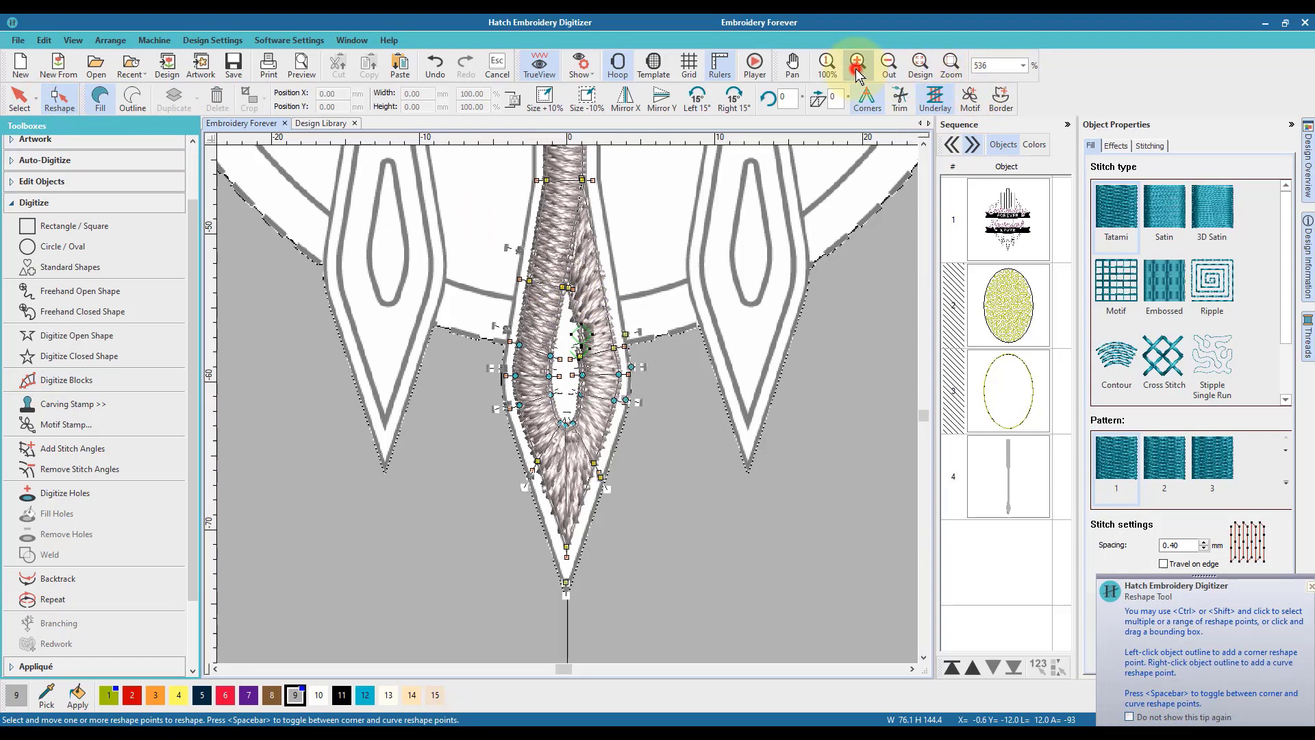
pyautogui.click(858, 68)
pyautogui.click(858, 69)
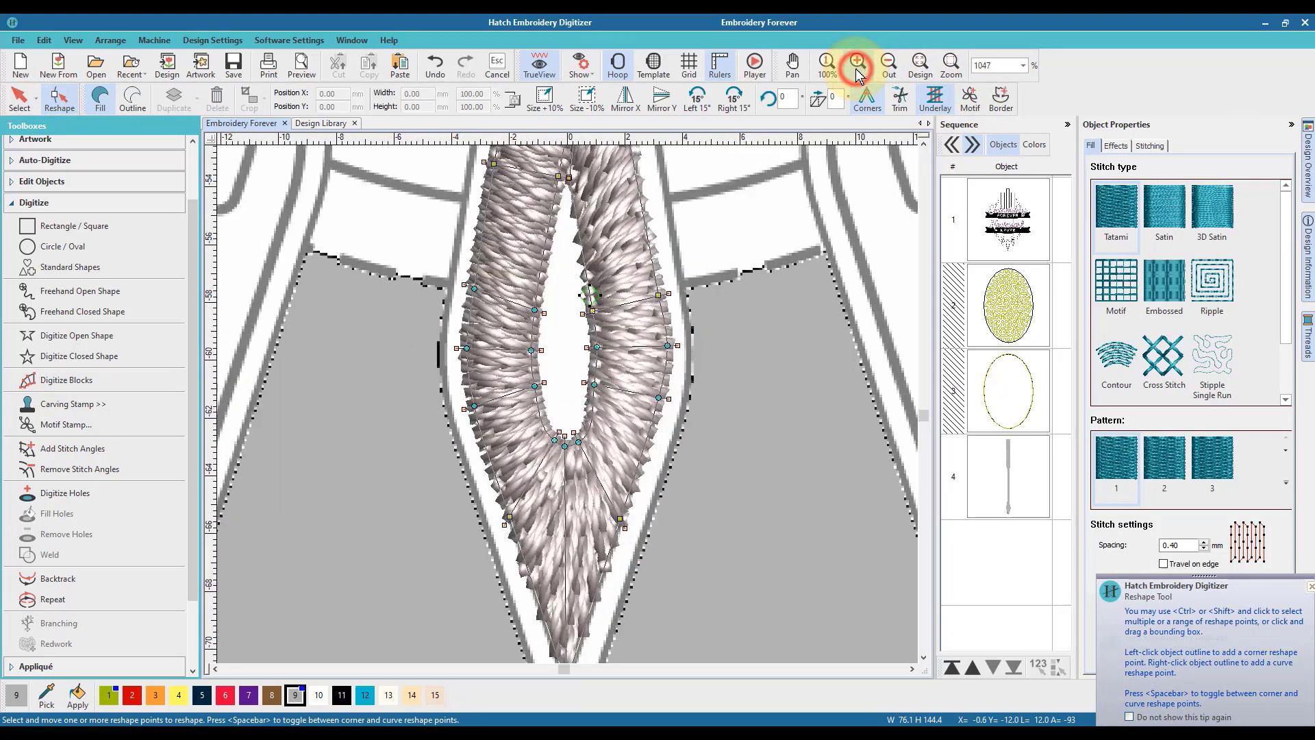
pyautogui.click(539, 65)
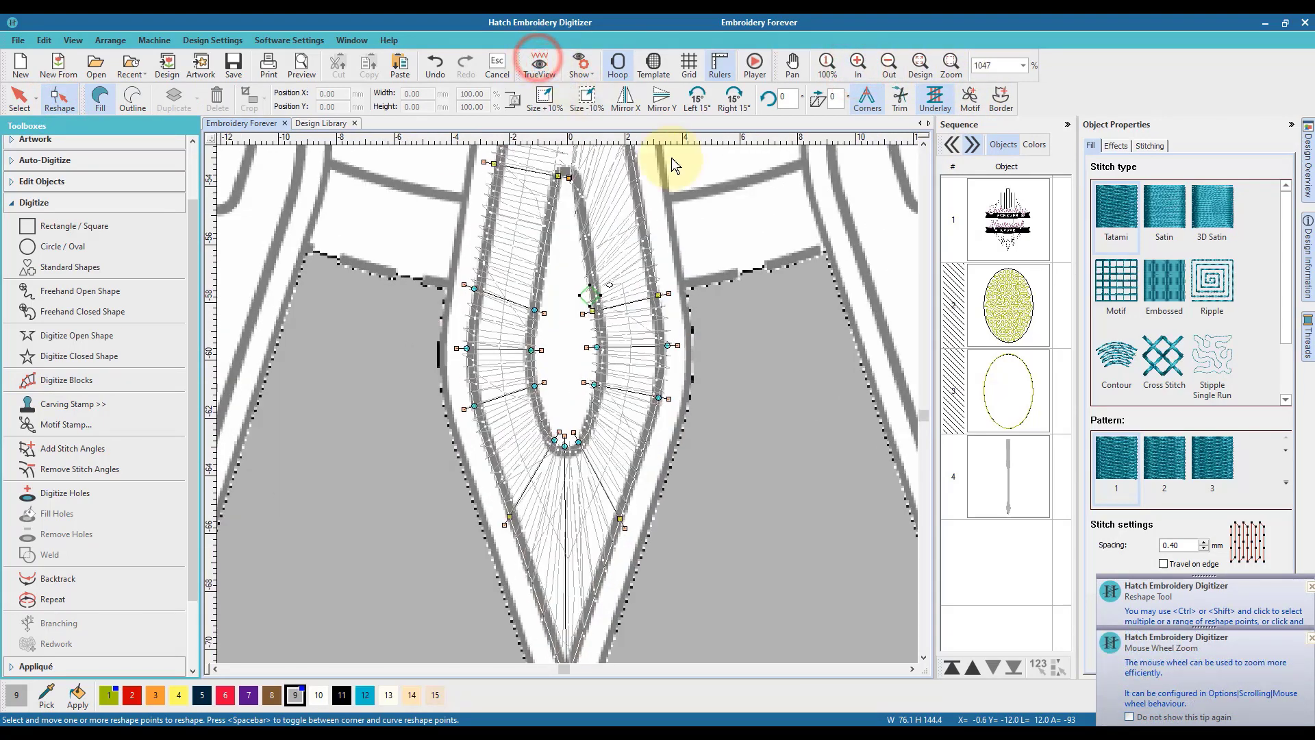
# Reshape the upper end of the needle's eye by lowering its left point slightly and raising its right point to the eye's peak.
pyautogui.click(793, 66)
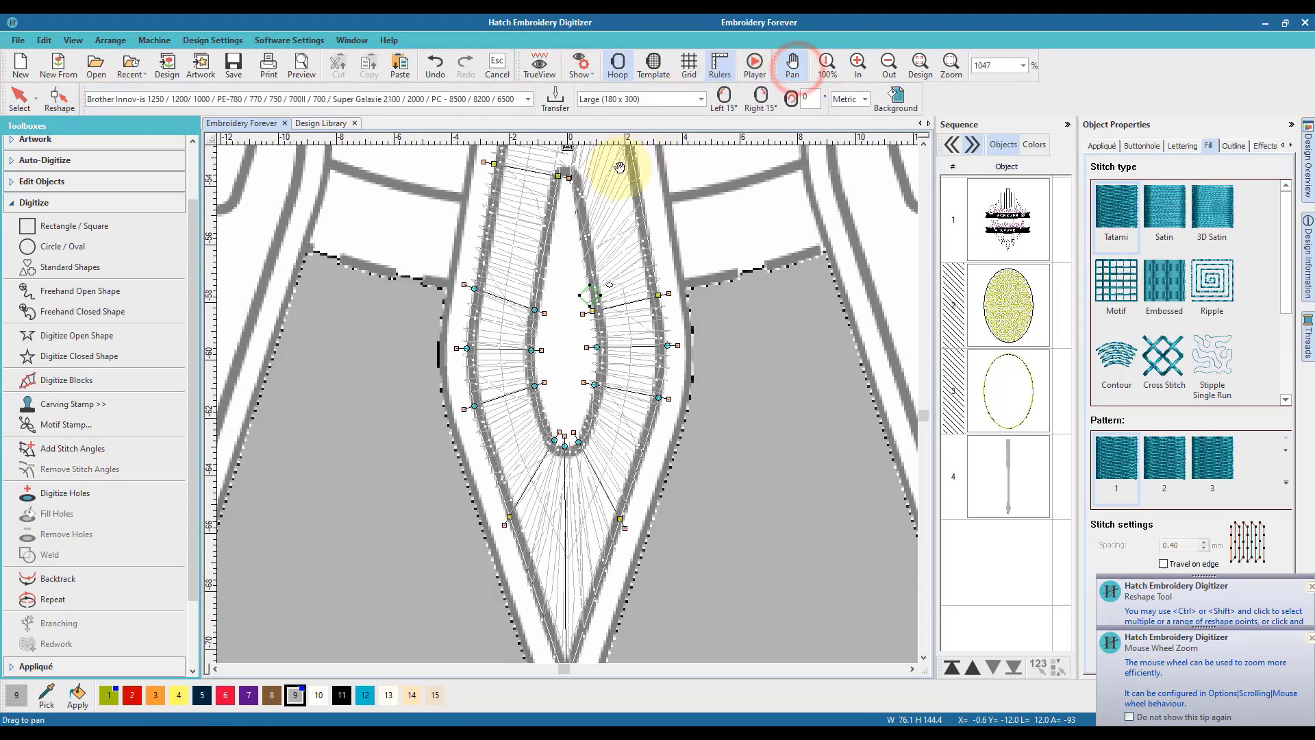
pyautogui.moveTo(618, 165); pyautogui.dragTo(621, 412)
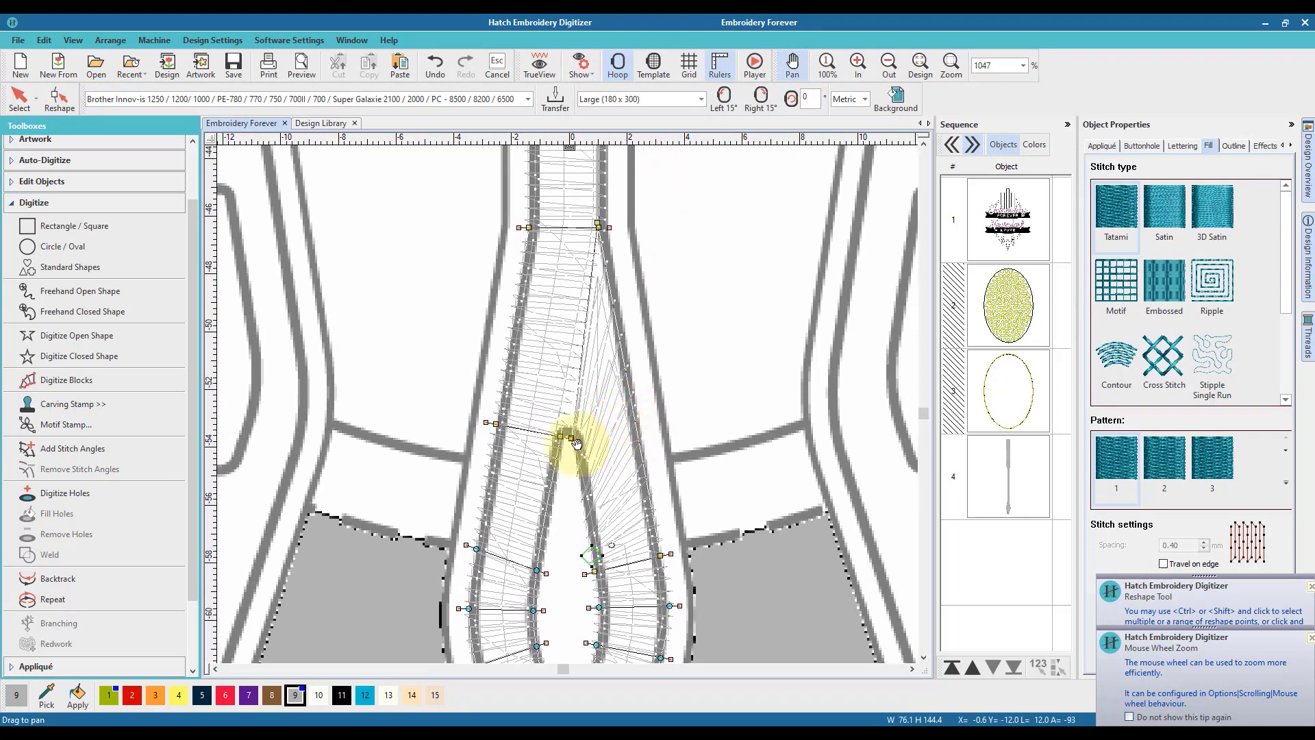
pyautogui.click(59, 101)
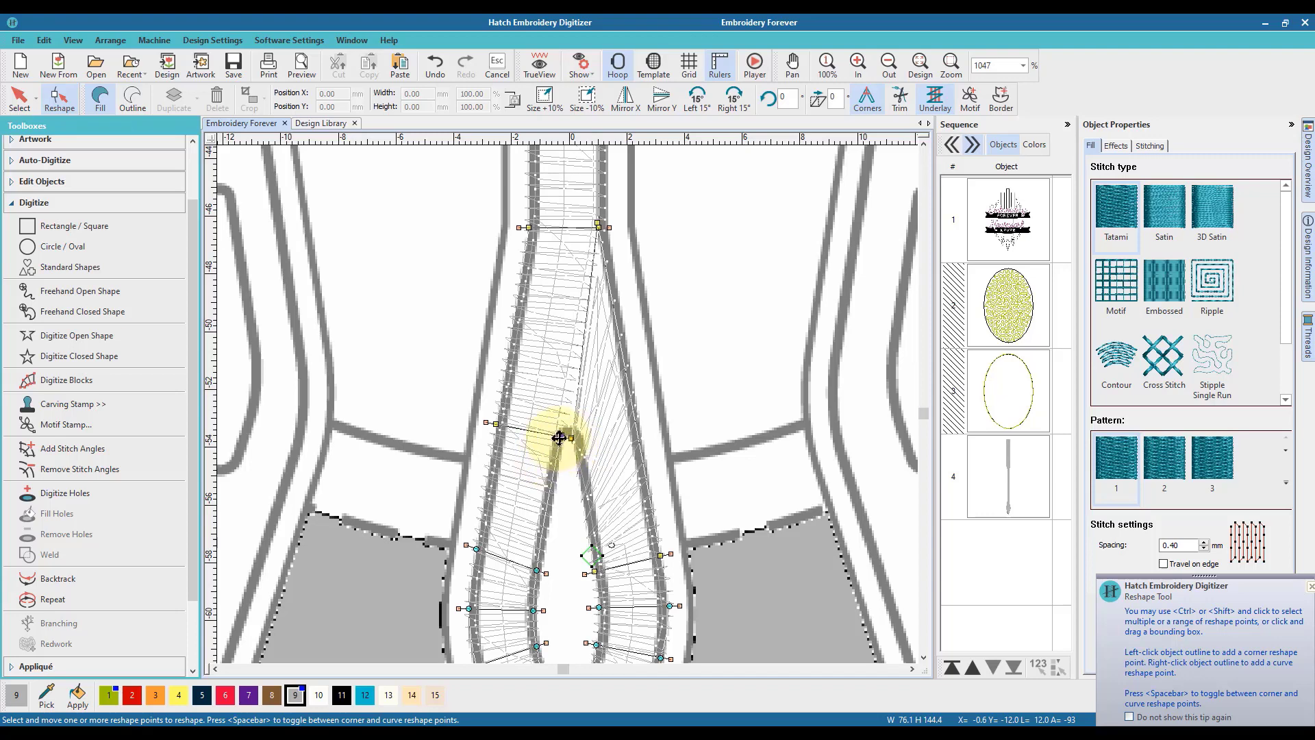
pyautogui.moveTo(559, 439); pyautogui.dragTo(559, 442)
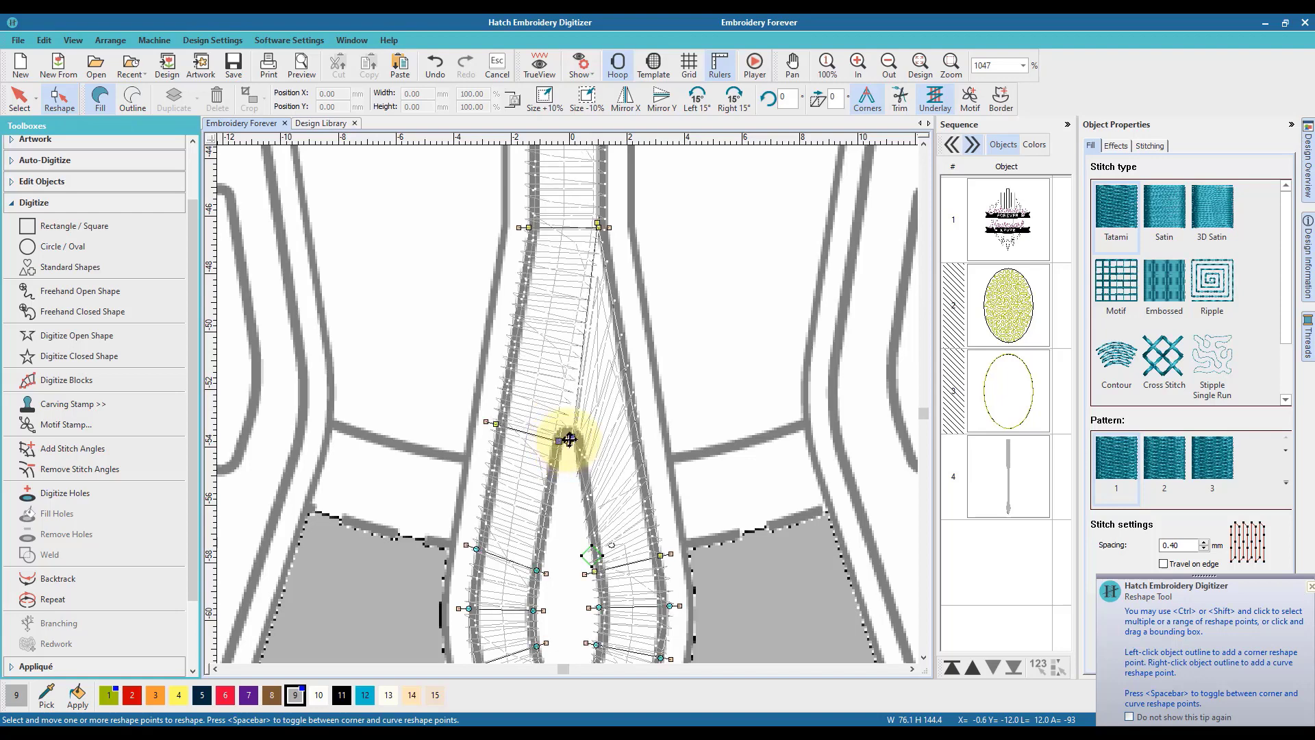
pyautogui.click(570, 438)
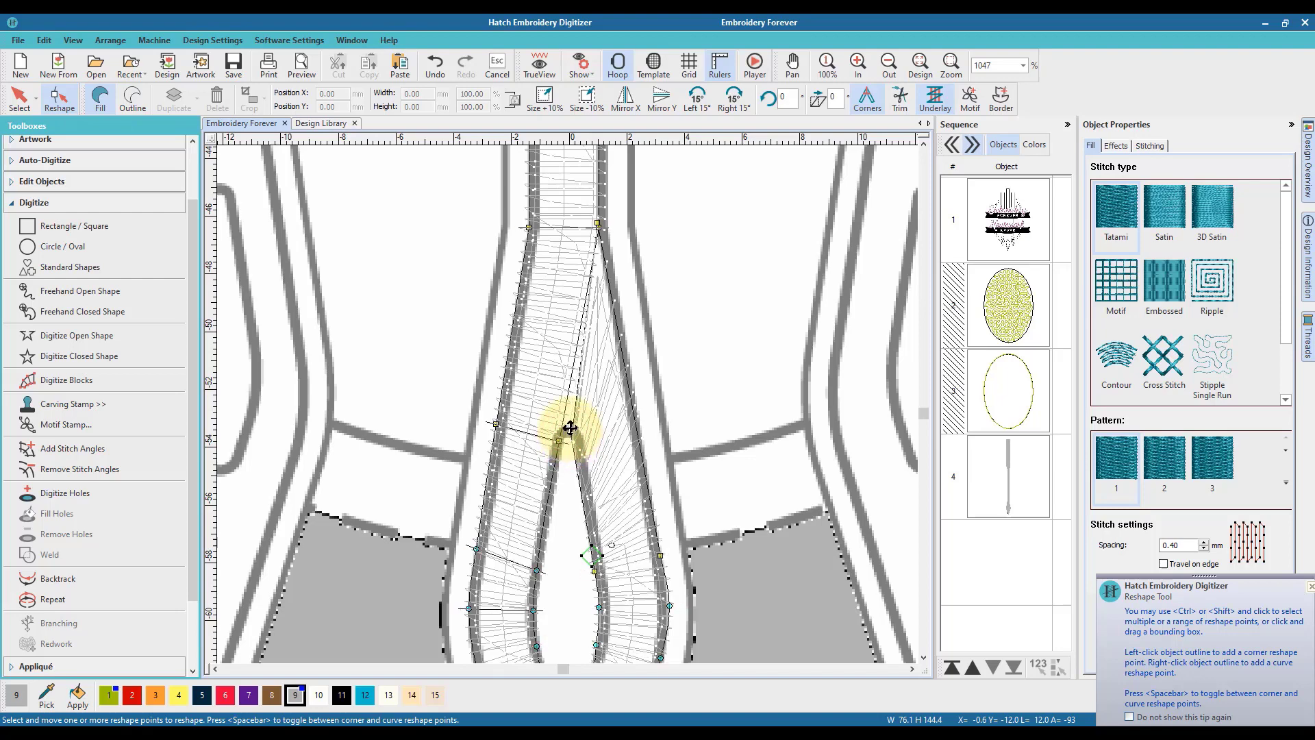
pyautogui.click(570, 428)
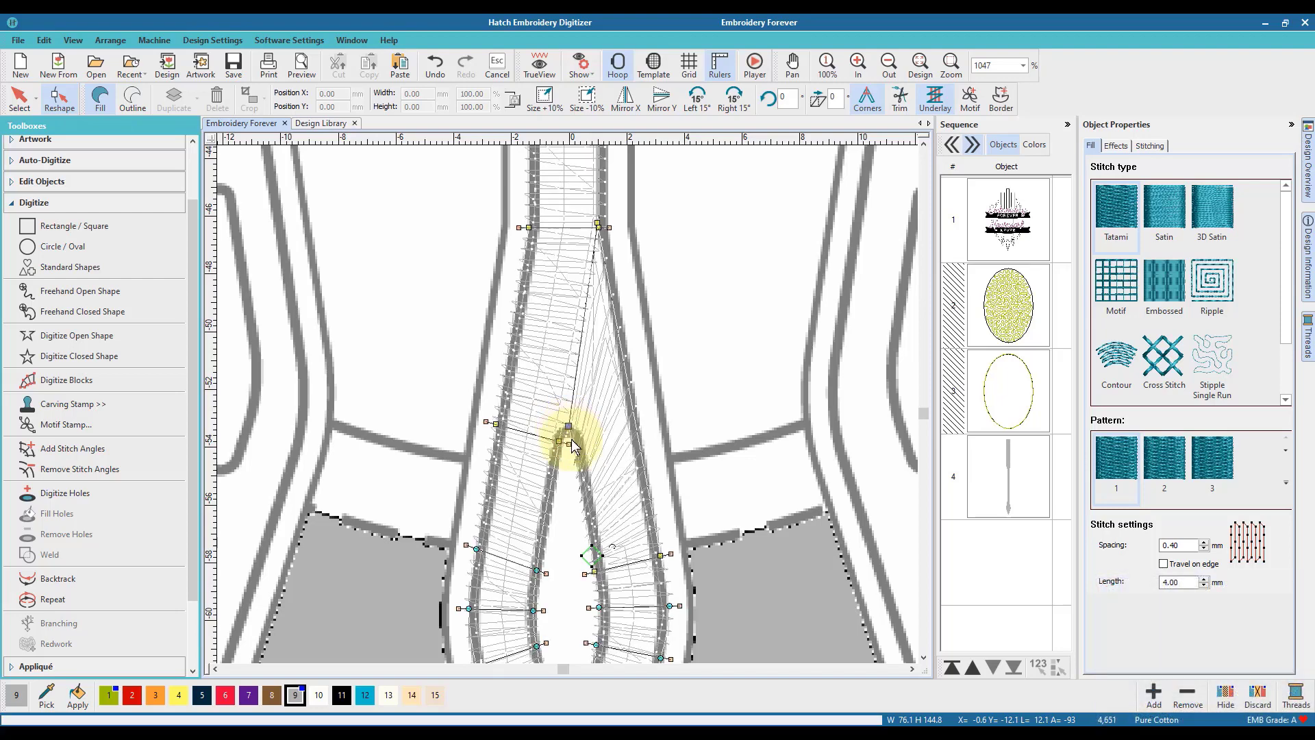
# Turn TrueView back on and check the stitching around the reshaped eye of the centre needle.
pyautogui.click(545, 68)
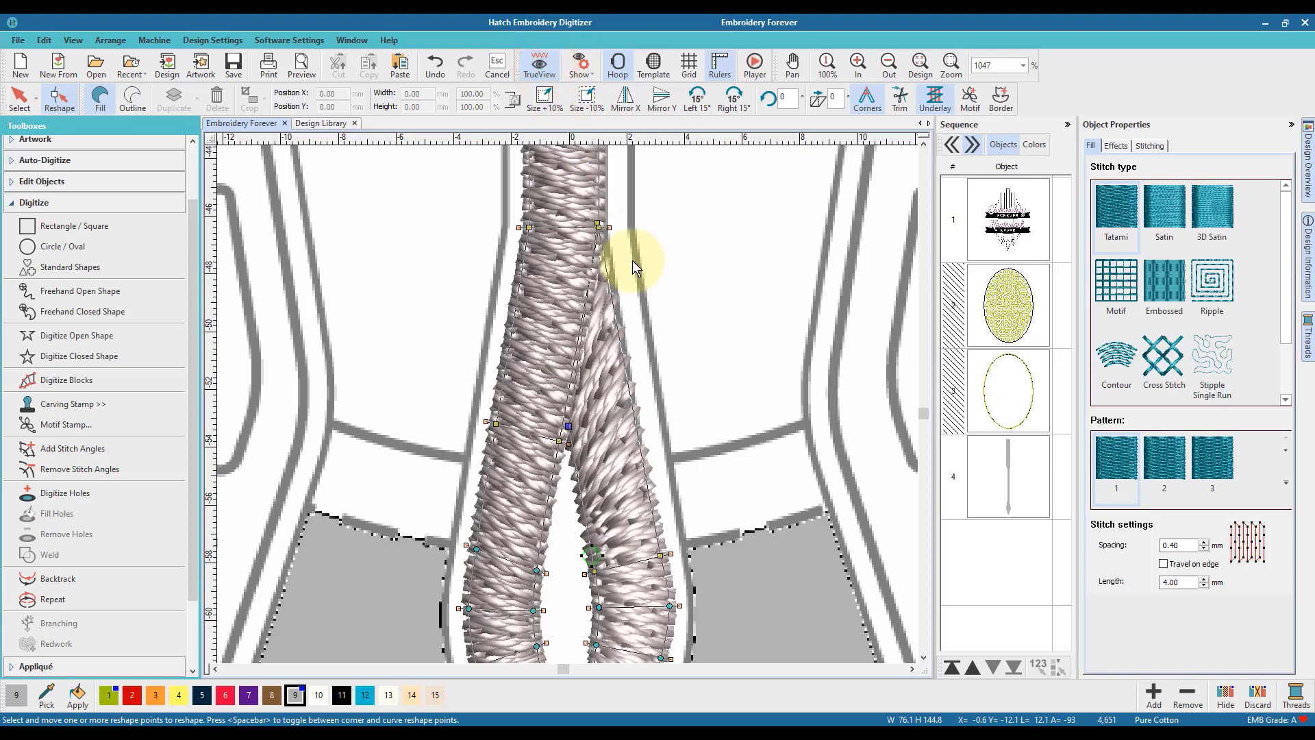
pyautogui.click(889, 69)
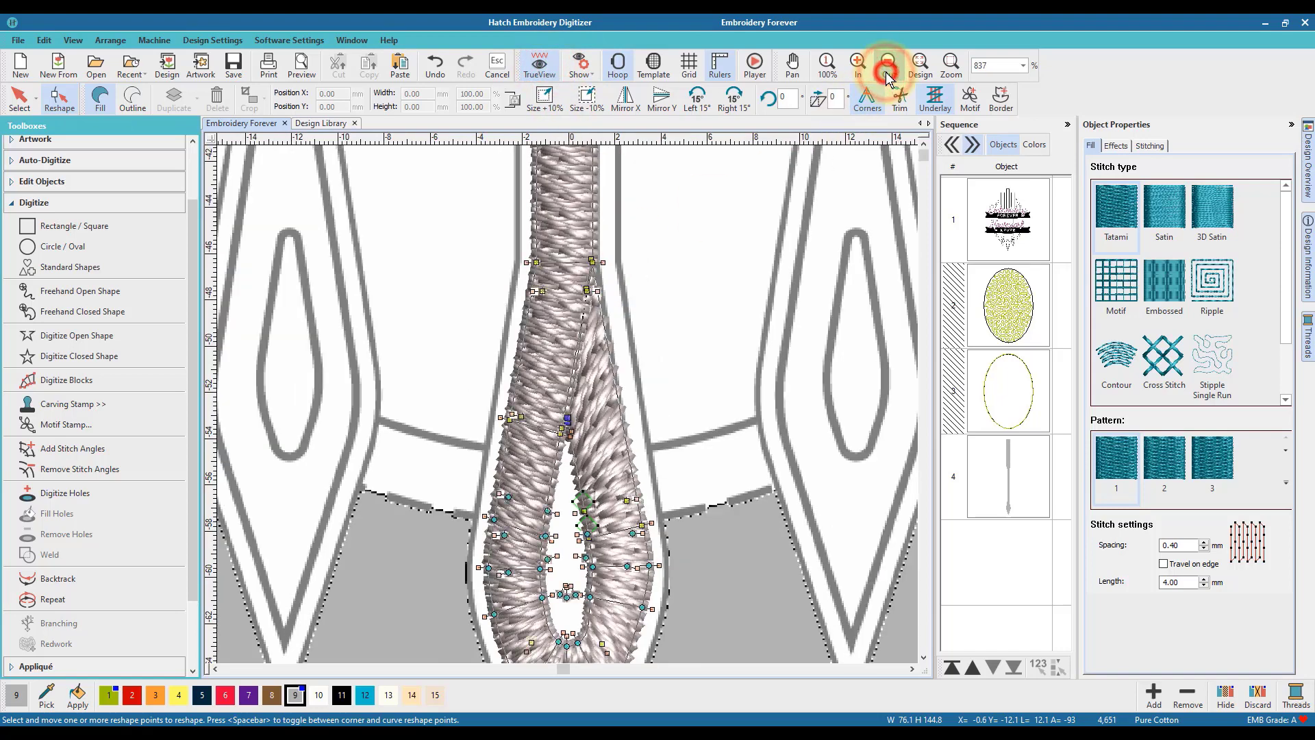
pyautogui.click(889, 68)
pyautogui.click(889, 68)
pyautogui.click(889, 68)
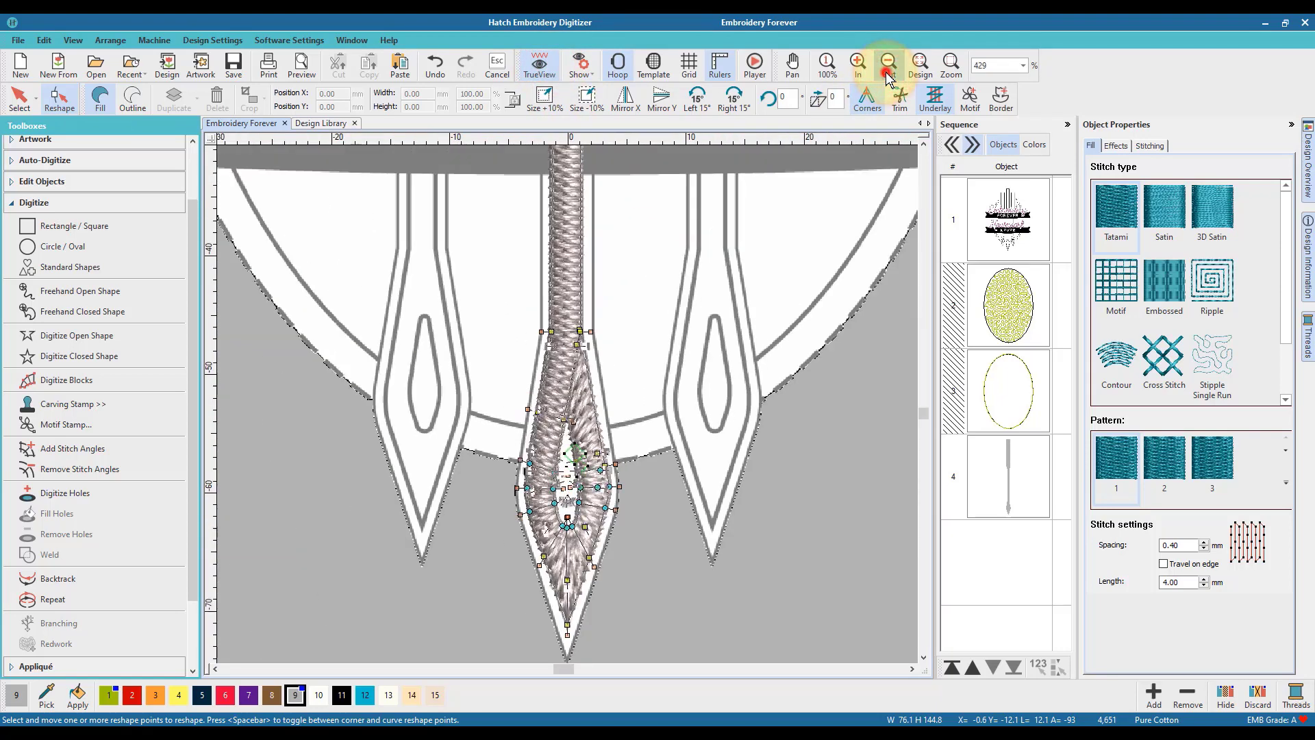
pyautogui.click(889, 68)
# Leave reshaping and select the centre needle object with the whole design in view.
pyautogui.click(20, 100)
pyautogui.click(561, 438)
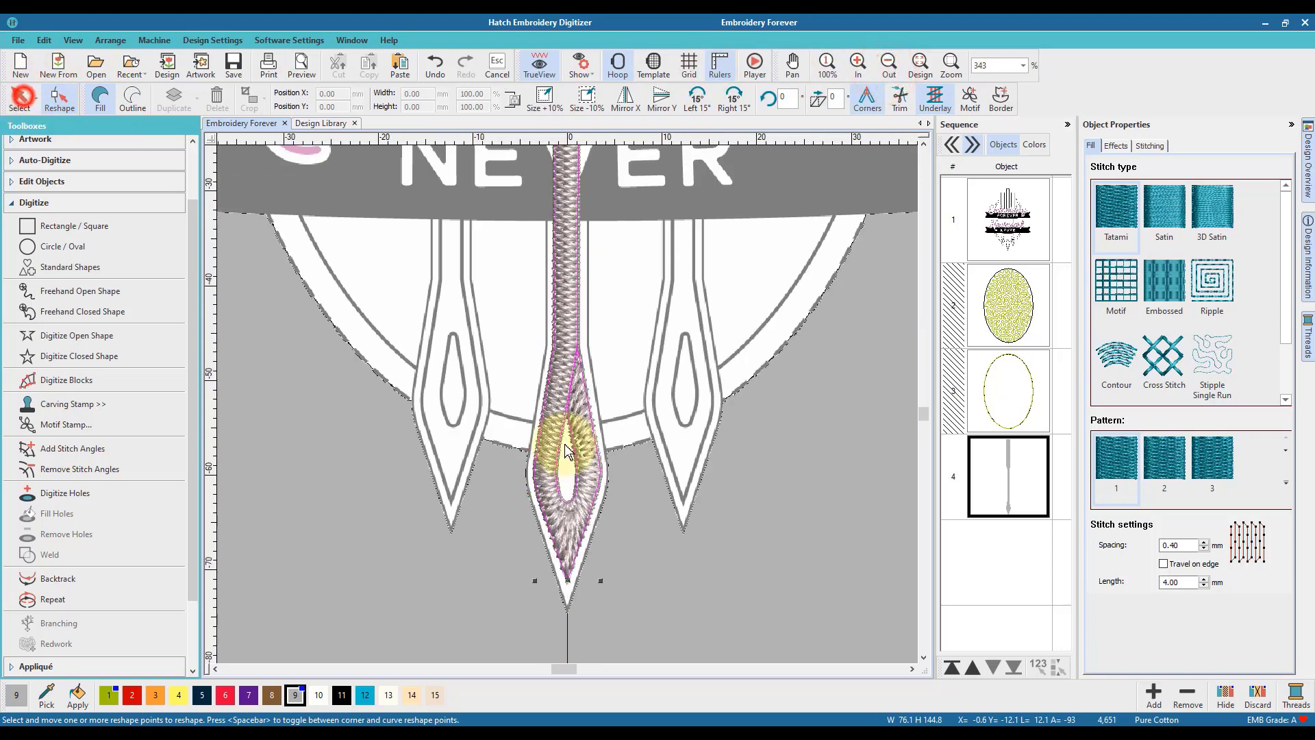
pyautogui.click(623, 552)
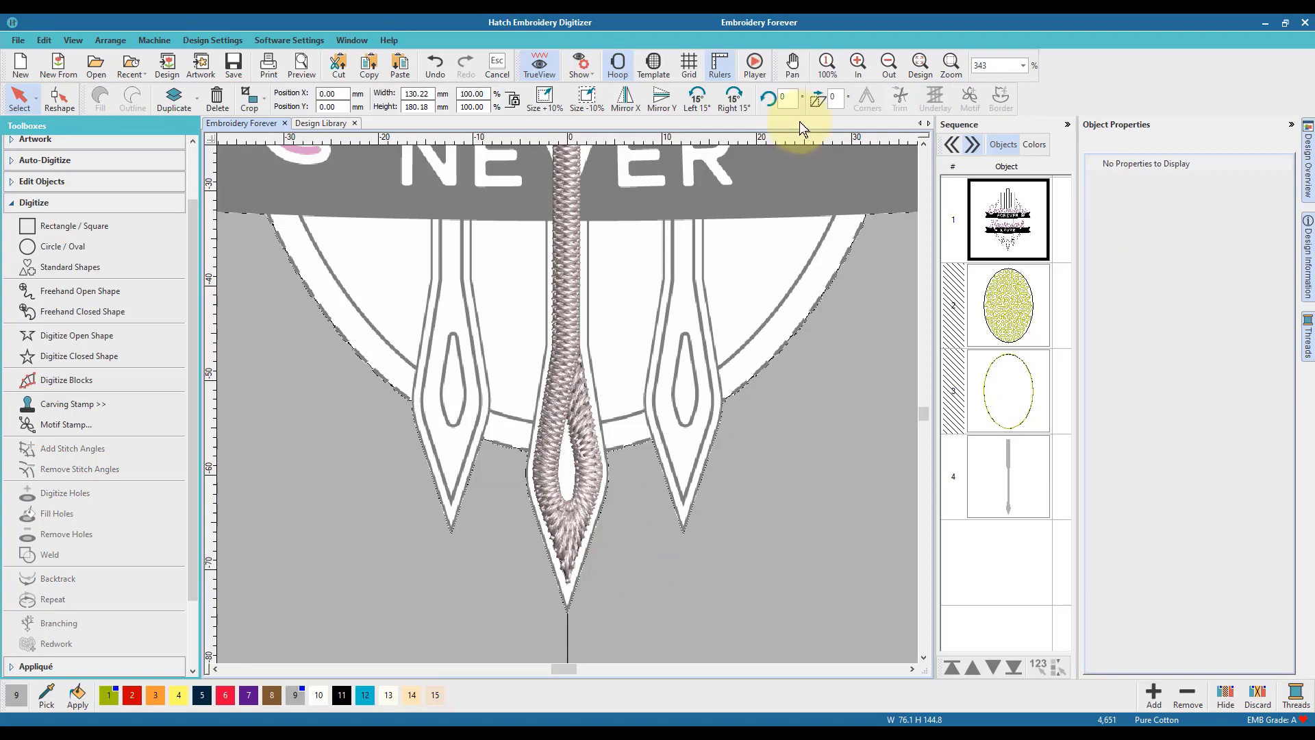
pyautogui.click(921, 65)
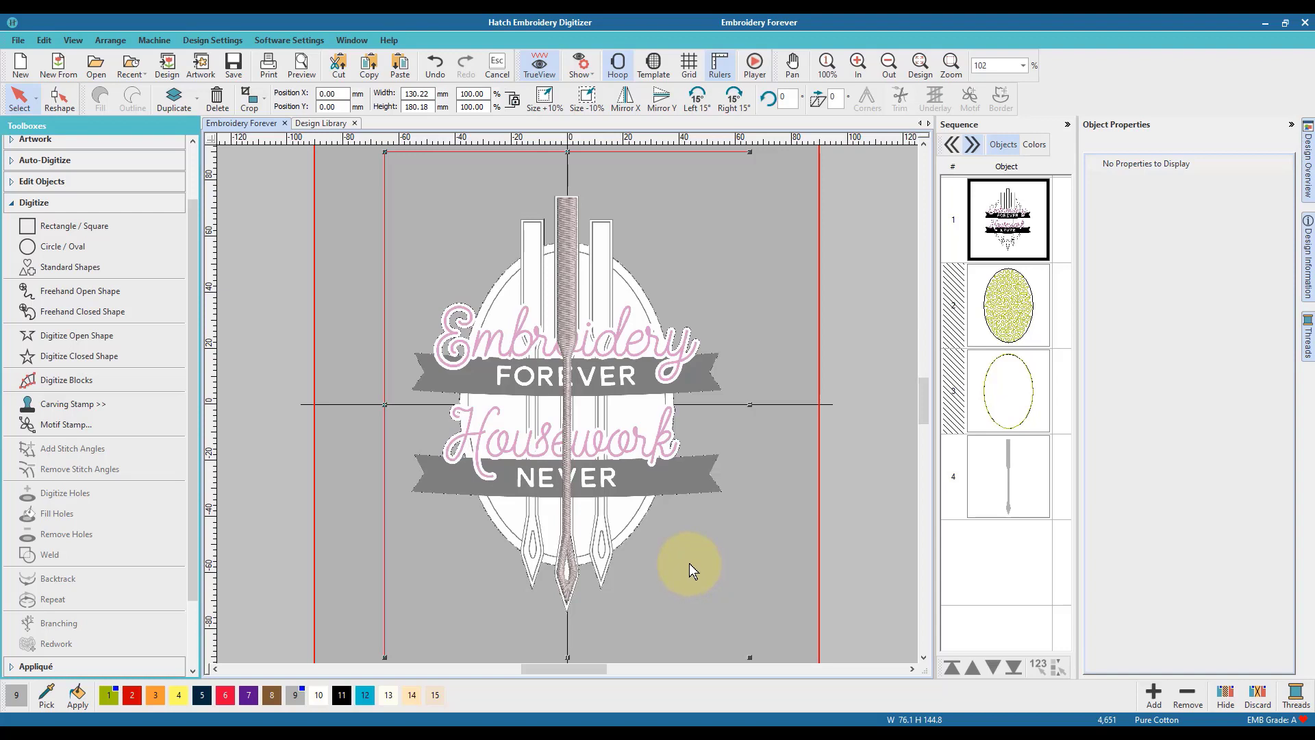
pyautogui.click(1001, 495)
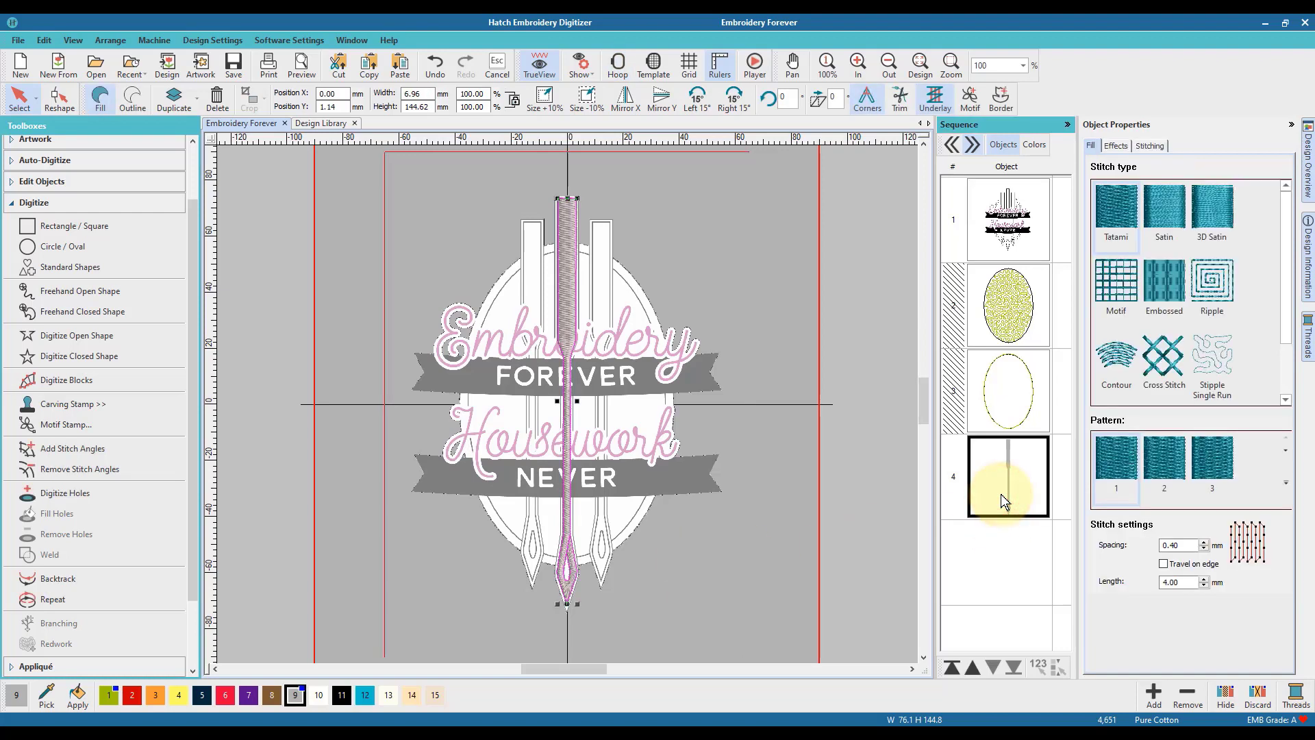